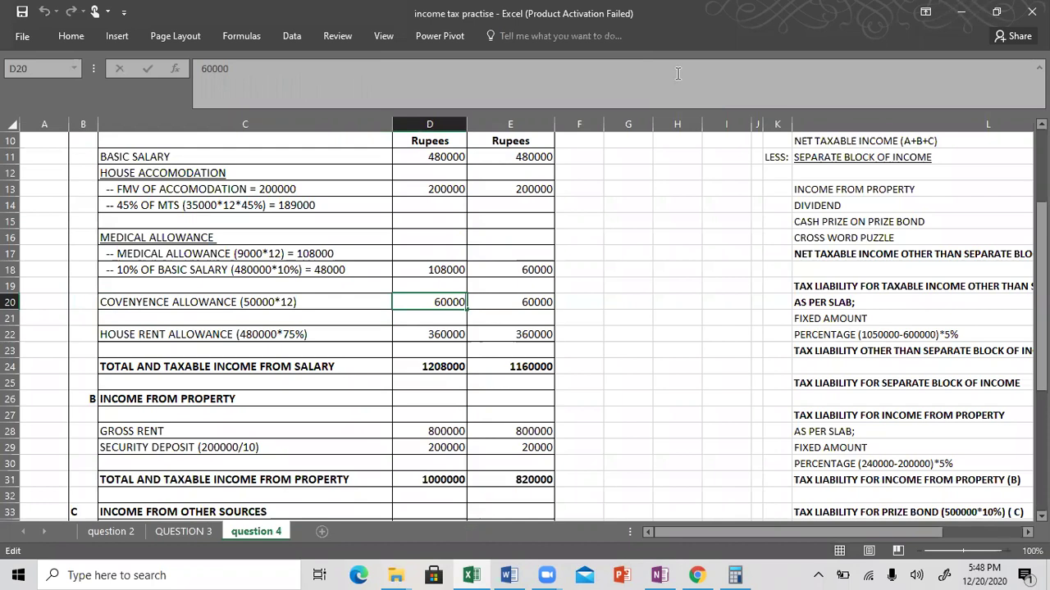
Set both the total and taxable income amounts of the conveyance allowance to 600000
key(Tab)
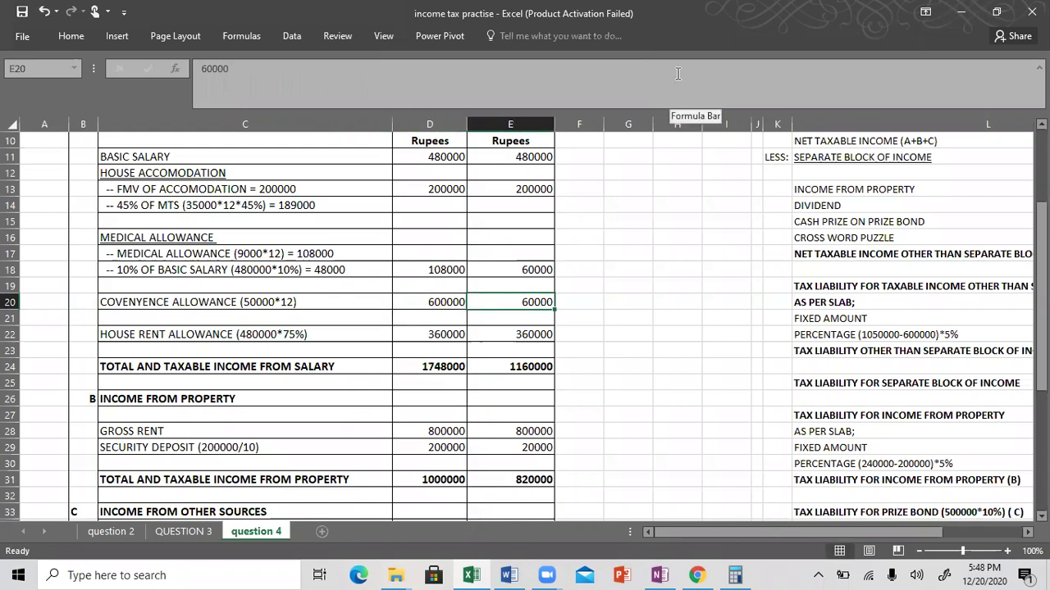
click(678, 74)
text(0)
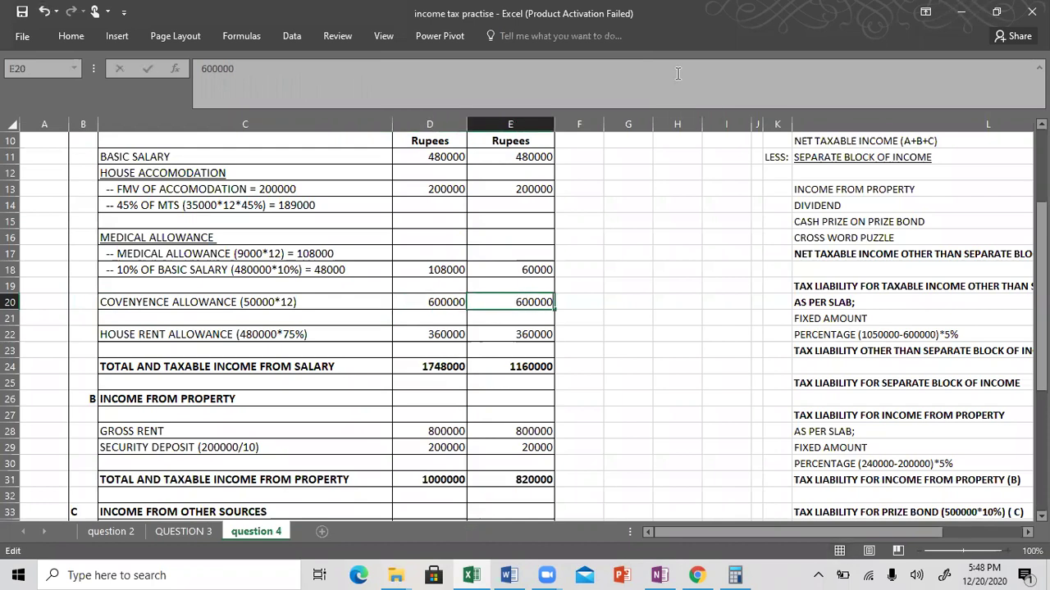
key(Return)
In the Word document of income tax laws, change Question No. 4's conveyance allowance to Rs.50000 per month and save the document
key(alt+Tab)
key(alt+Tab)
key(alt+Tab)
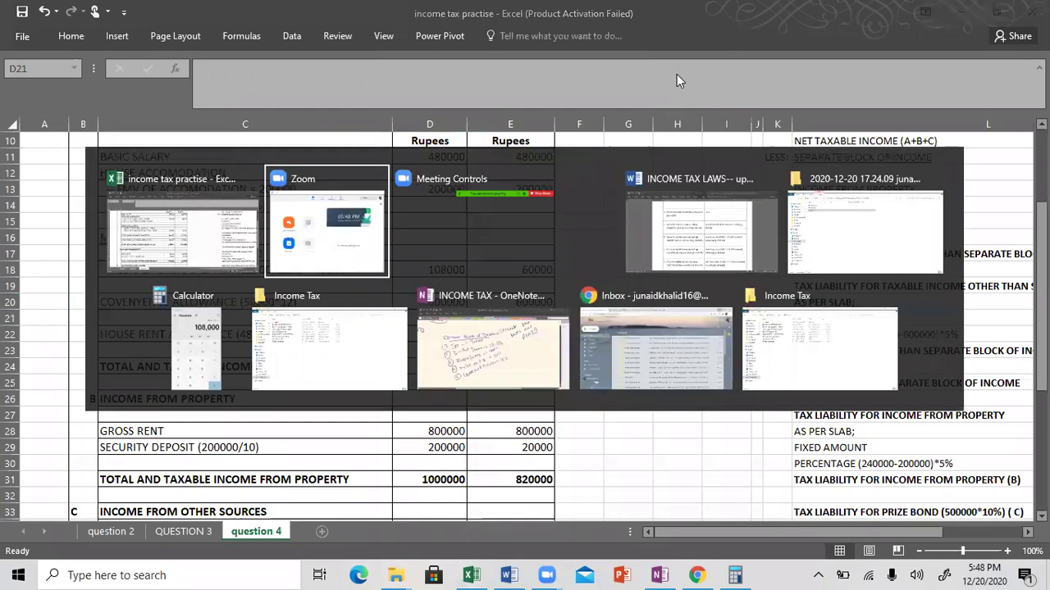
scroll(677, 78, down, 15)
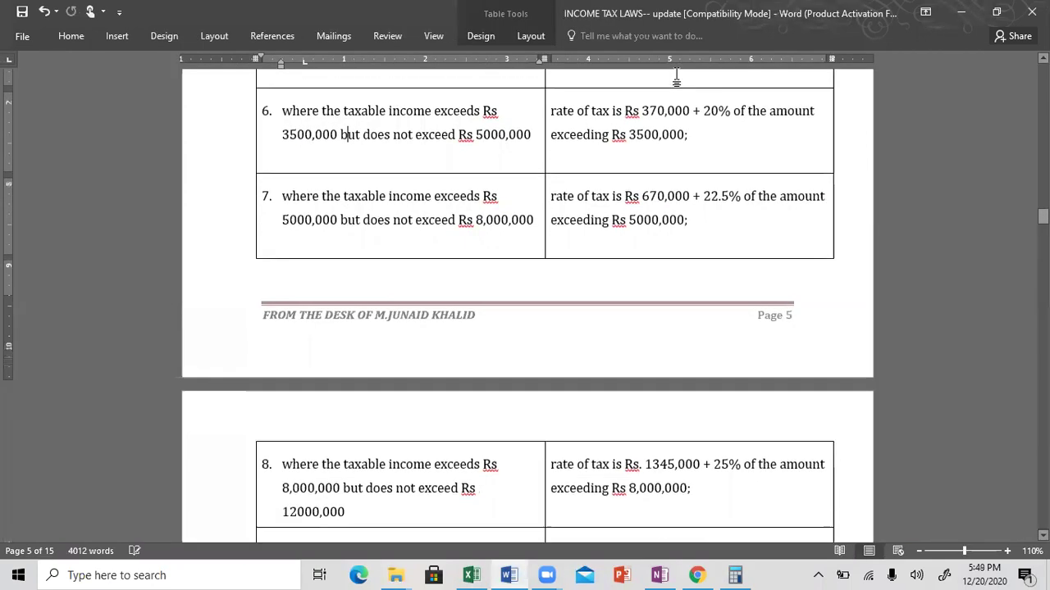
scroll(677, 74, down, 15)
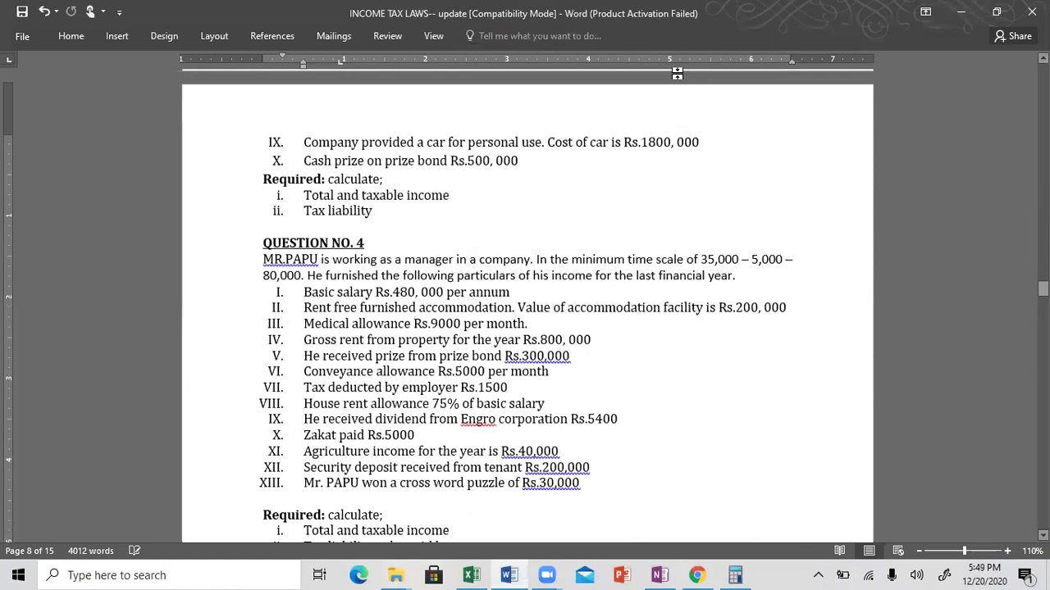
click(486, 372)
text(0)
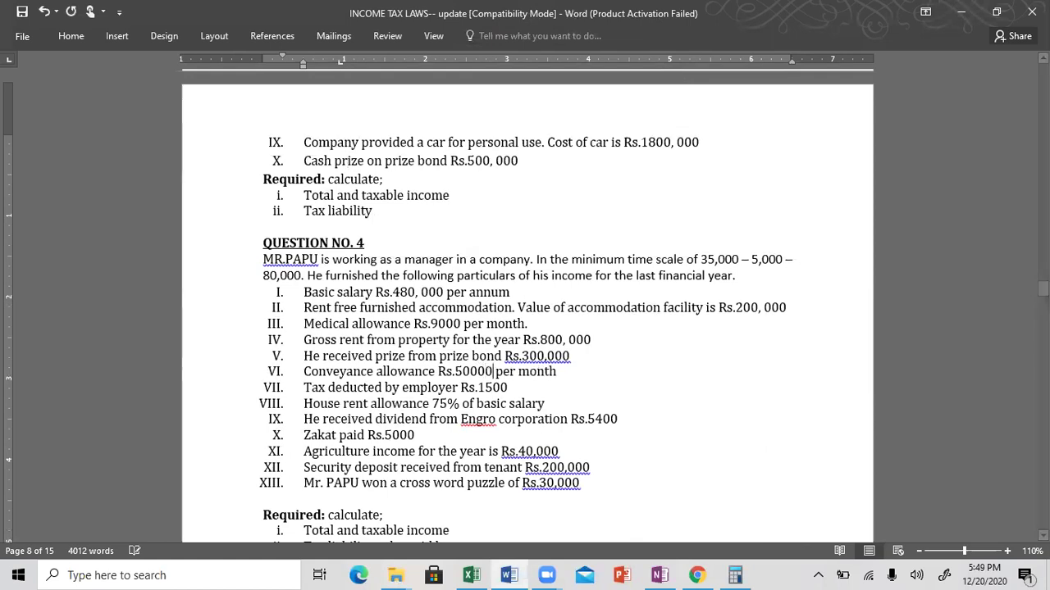
key(ctrl+s)
Return to the Excel workbook and examine the property income, other sources, deductible allowances and net taxable income on the question 4 sheet
key(alt+Tab)
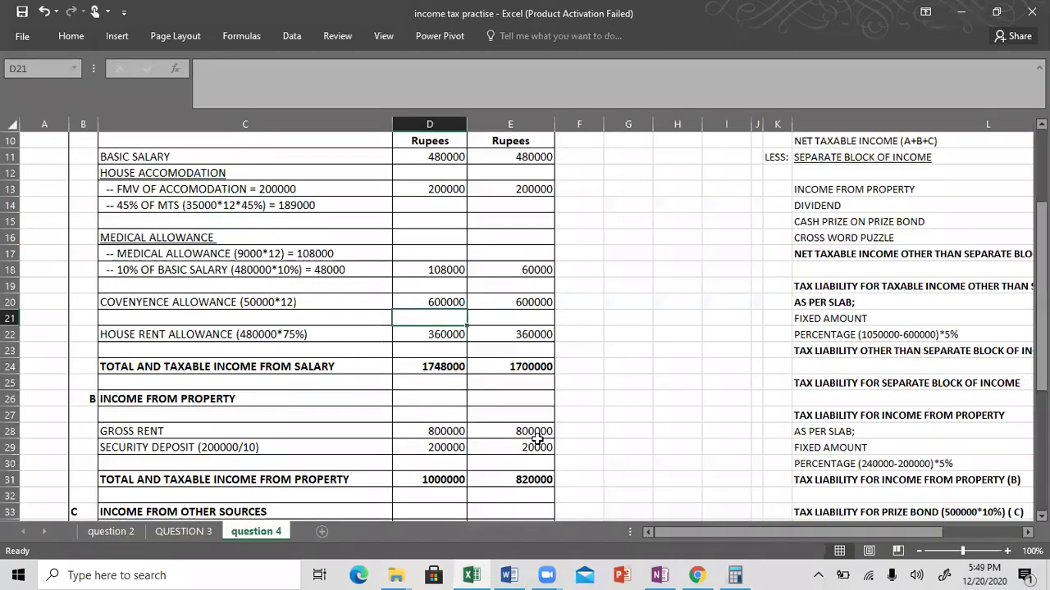
key(Right)
key(Down)
key(Down)
key(Down)
key(Down)
key(Down)
key(Down)
key(Down)
key(Down)
key(Down)
key(Down)
key(Down)
key(Down)
key(Down)
key(Down)
key(Down)
key(Down)
key(Down)
key(Down)
key(Down)
key(Down)
key(Left)
key(Down)
key(Down)
key(Down)
key(Down)
key(Down)
key(Down)
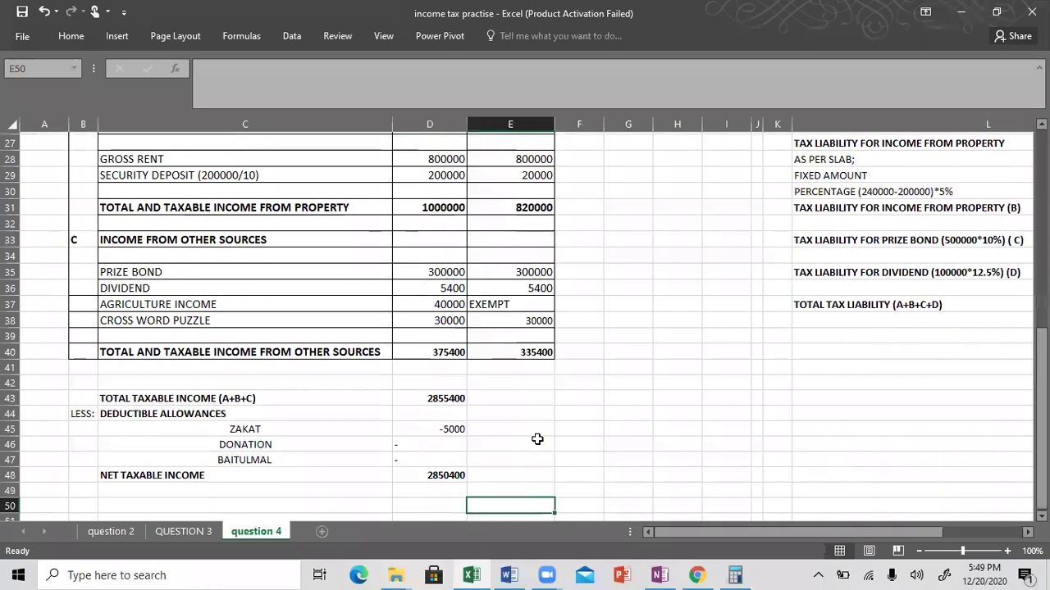
key(Up)
key(Up)
key(Up)
key(Up)
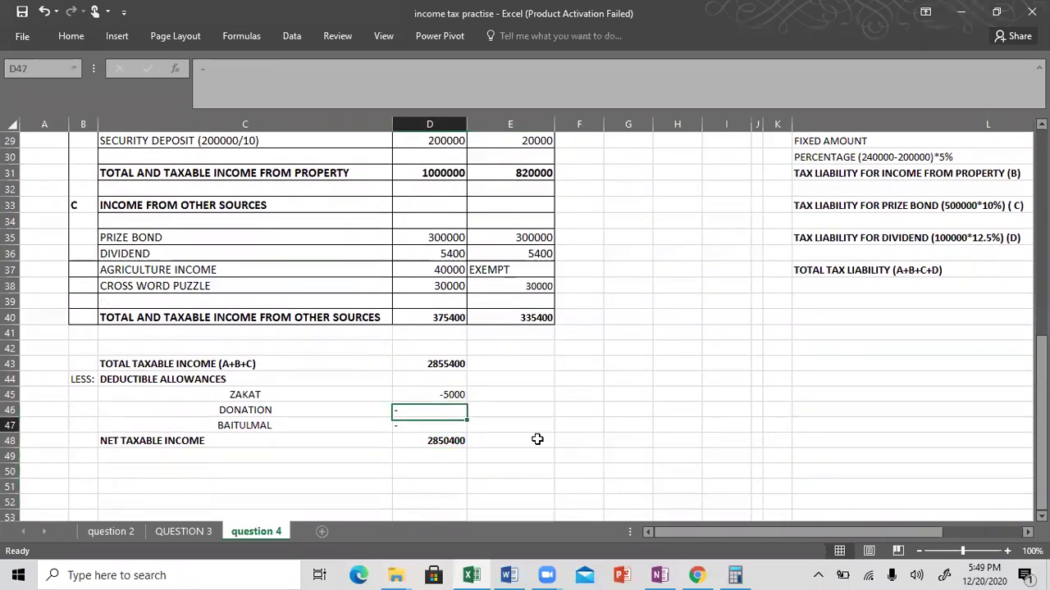
click(537, 439)
Examine the computation of tax liability down to the net taxable income other than separate block of income, including its sum formula
key(Up)
key(Up)
key(Up)
key(Up)
key(Up)
key(Up)
key(Up)
key(Up)
key(Up)
key(Up)
key(Up)
key(Up)
key(Up)
key(Up)
key(Up)
key(Up)
key(Up)
key(Up)
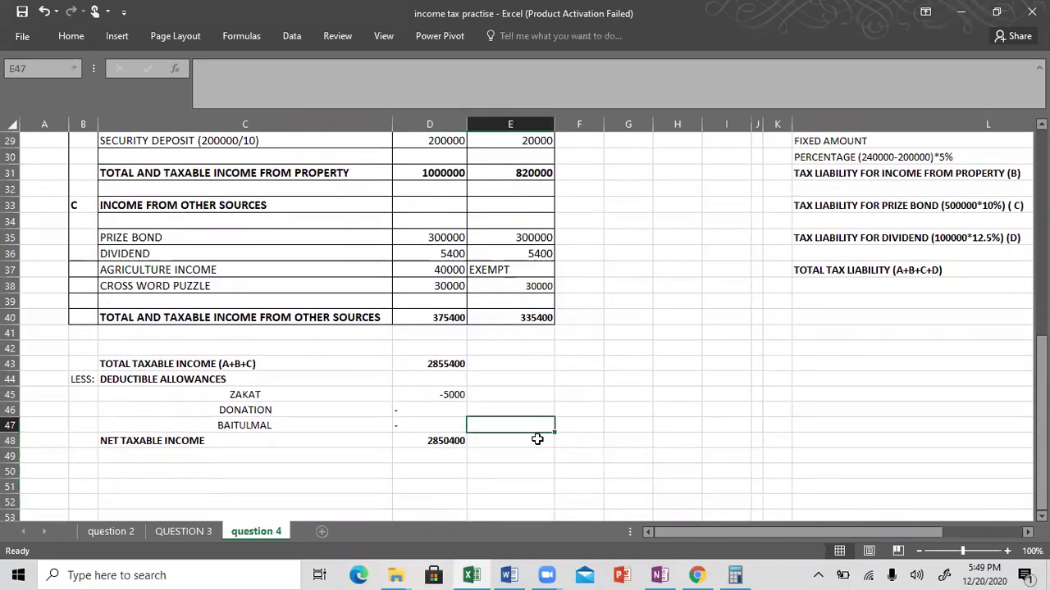
key(Up)
key(Up)
key(Up)
key(Right)
key(Right)
key(Right)
key(Right)
key(Right)
key(Right)
key(Up)
key(Up)
key(Up)
key(Up)
key(Up)
key(Up)
key(Up)
key(Up)
key(Up)
key(Up)
key(Up)
key(Up)
key(Up)
key(Up)
key(Up)
key(Up)
key(Up)
key(Up)
key(Up)
key(Up)
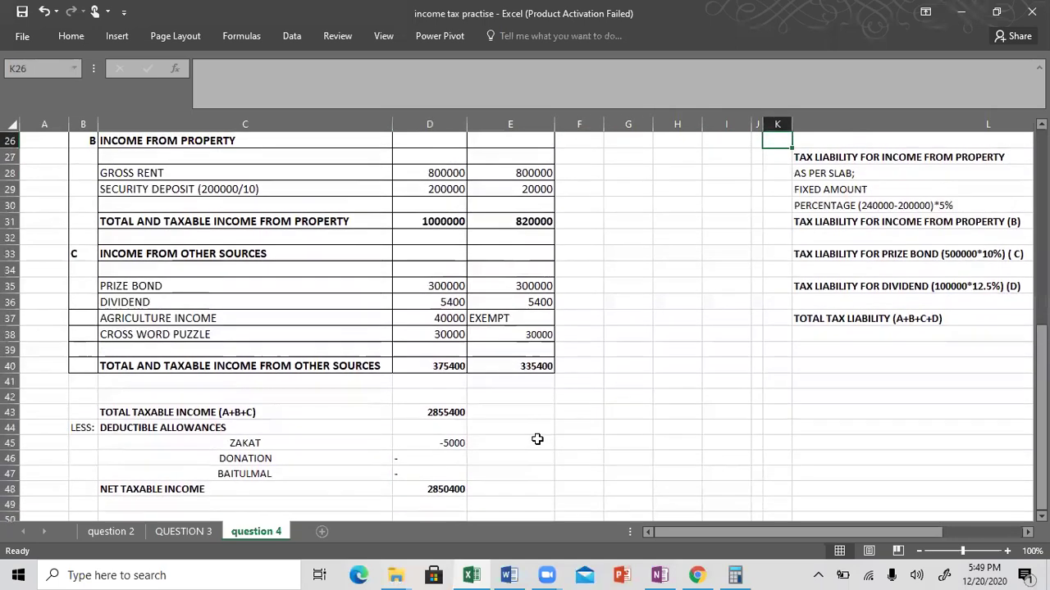
key(Right)
key(Left)
key(Right)
key(Down)
key(Down)
key(Down)
key(Down)
key(Right)
key(Down)
key(Down)
key(Down)
key(Down)
key(Down)
key(Down)
key(Down)
key(Down)
key(Down)
key(Down)
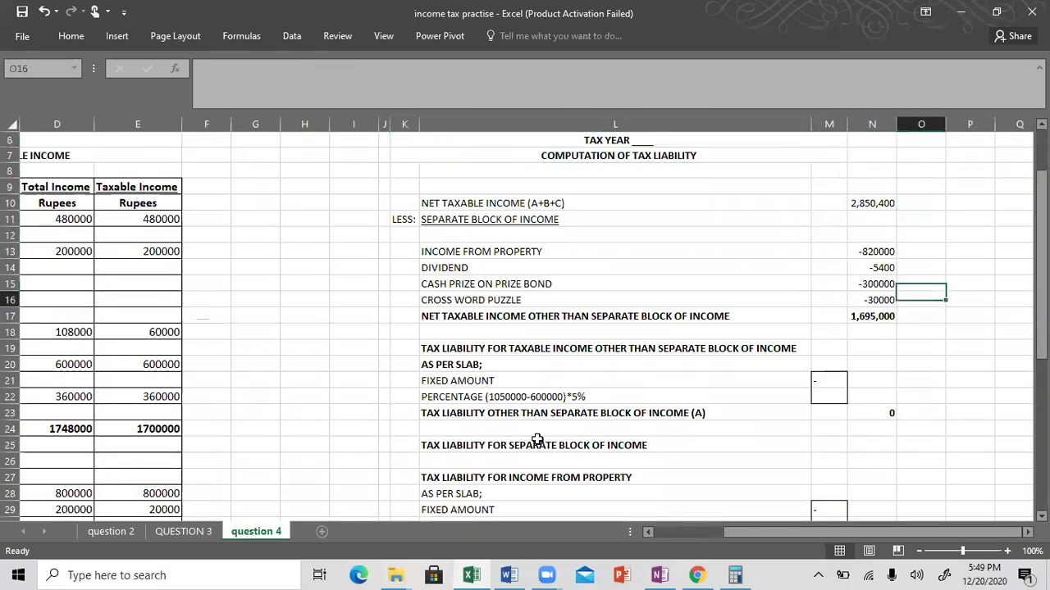
key(Left)
key(Up)
key(Up)
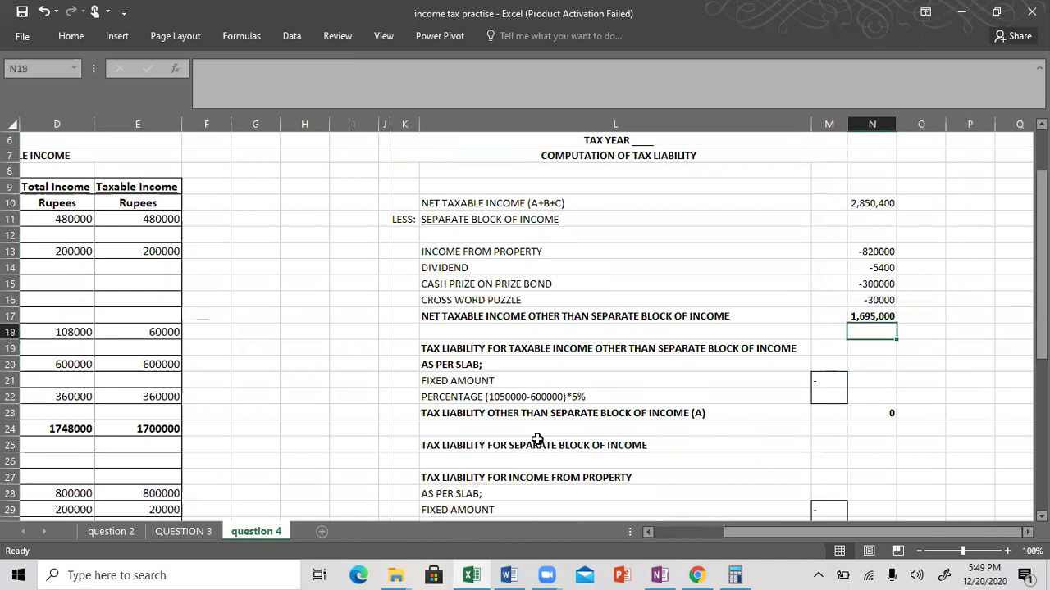
key(Up)
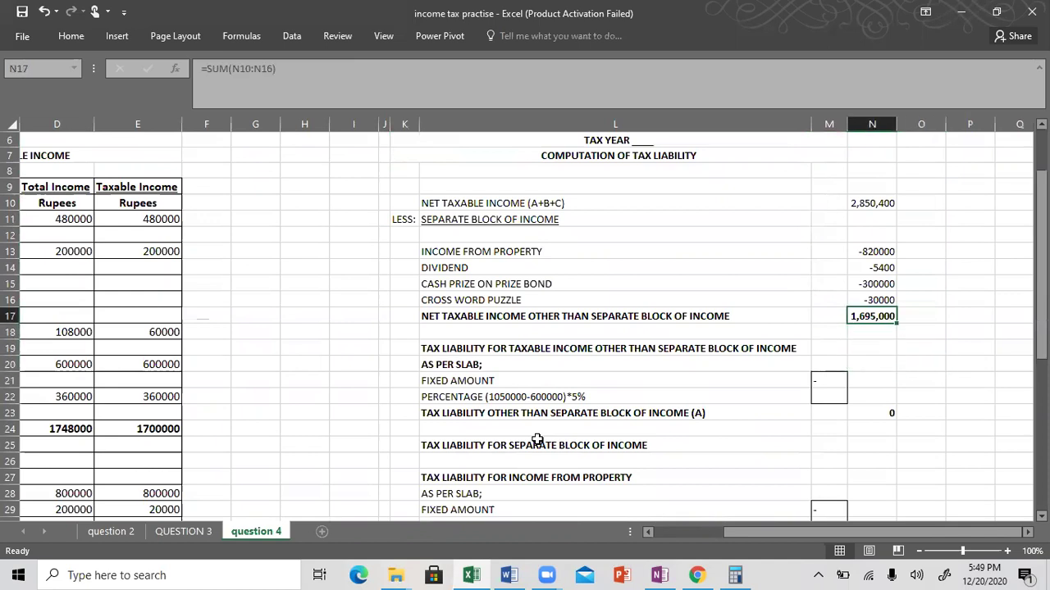
key(Down)
key(Down)
key(Down)
key(Down)
key(Up)
key(Up)
Switch to the Word document and select the tax rate for the slab from Rs 1200,000 to Rs 1,800,000
key(alt+Tab)
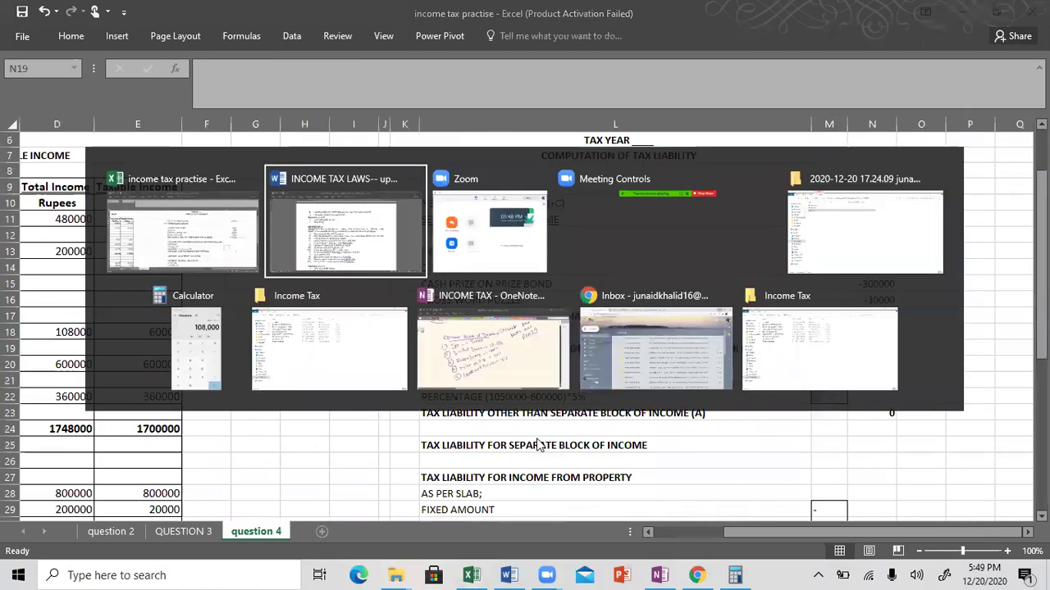
scroll(537, 441, down, 10)
scroll(536, 441, up, 5)
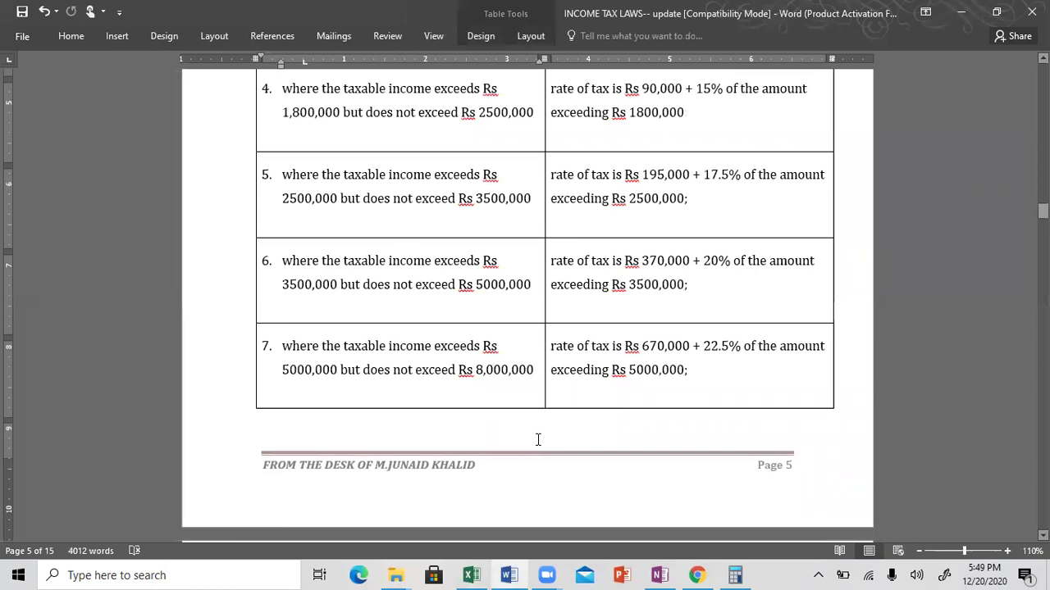
scroll(536, 441, up, 5)
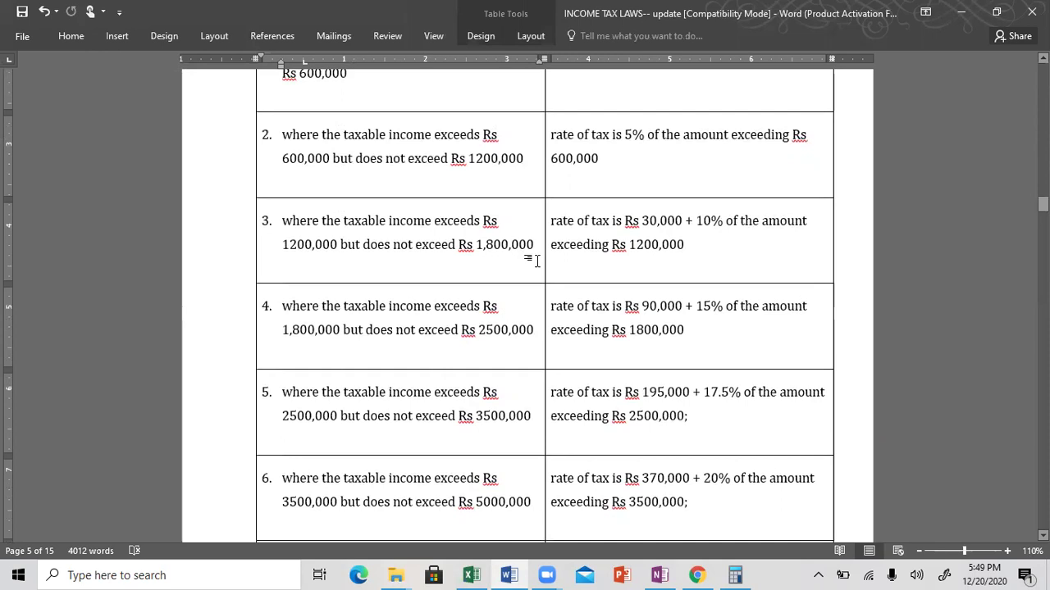
click(546, 219)
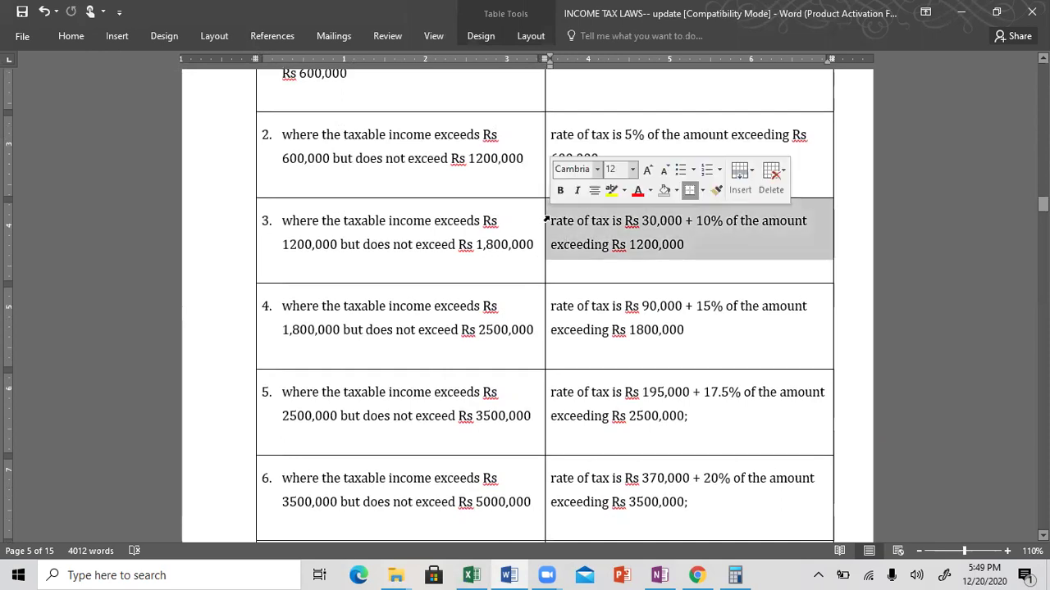
Back in Excel, enter 30000 as the fixed amount of tax on income other than the separate block, in cell M21
key(alt+Tab)
key(Left)
key(Up)
key(Up)
key(Down)
key(Down)
key(Down)
key(Down)
key(Right)
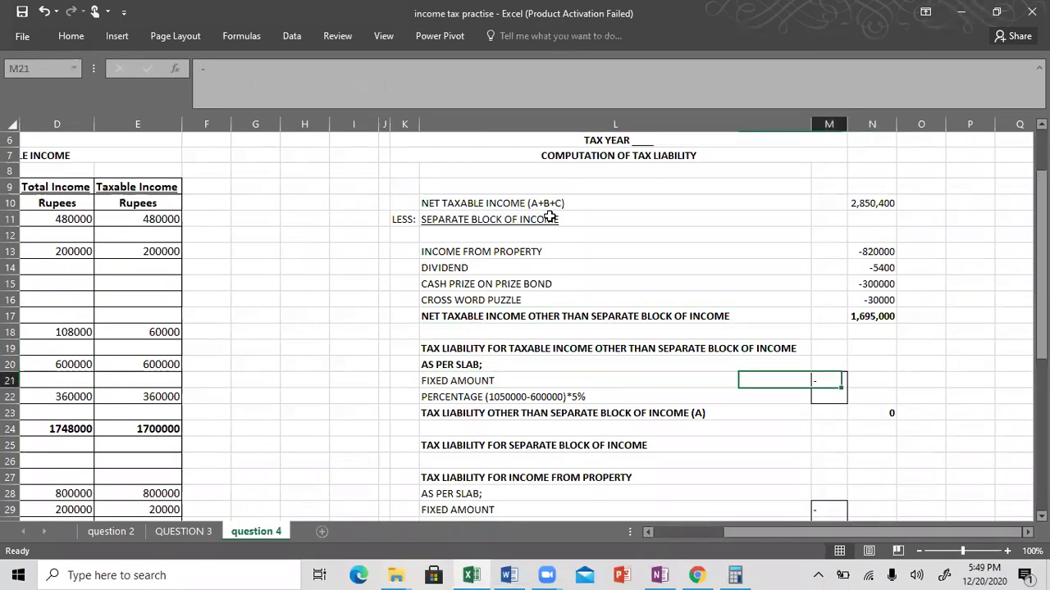
text(30000)
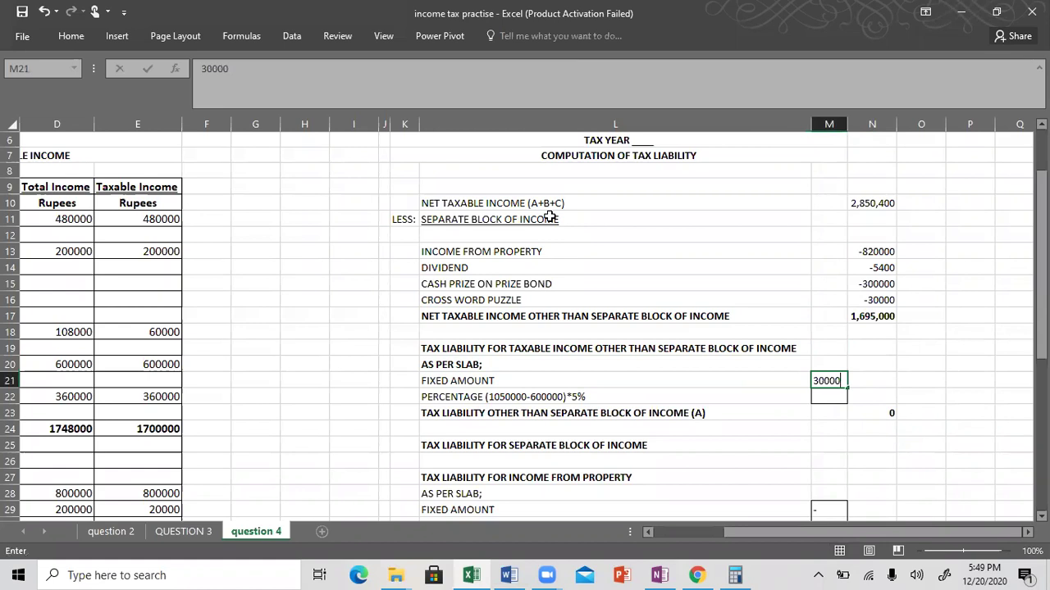
key(Return)
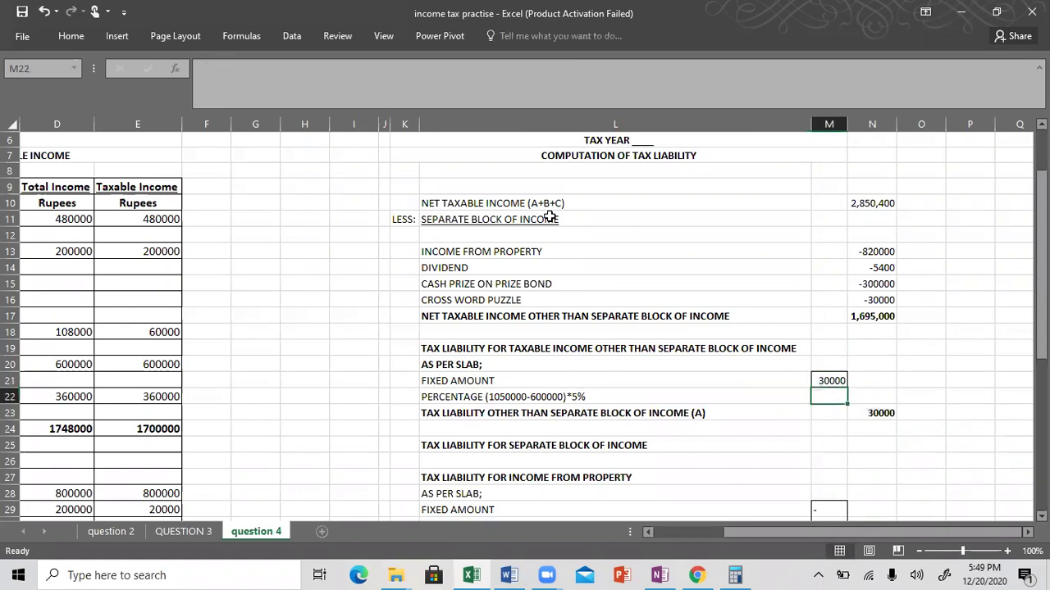
Check the slab rate in the Word notes, then change the income figure in Excel's percentage label in cell L22 to 1695000
key(alt+Tab)
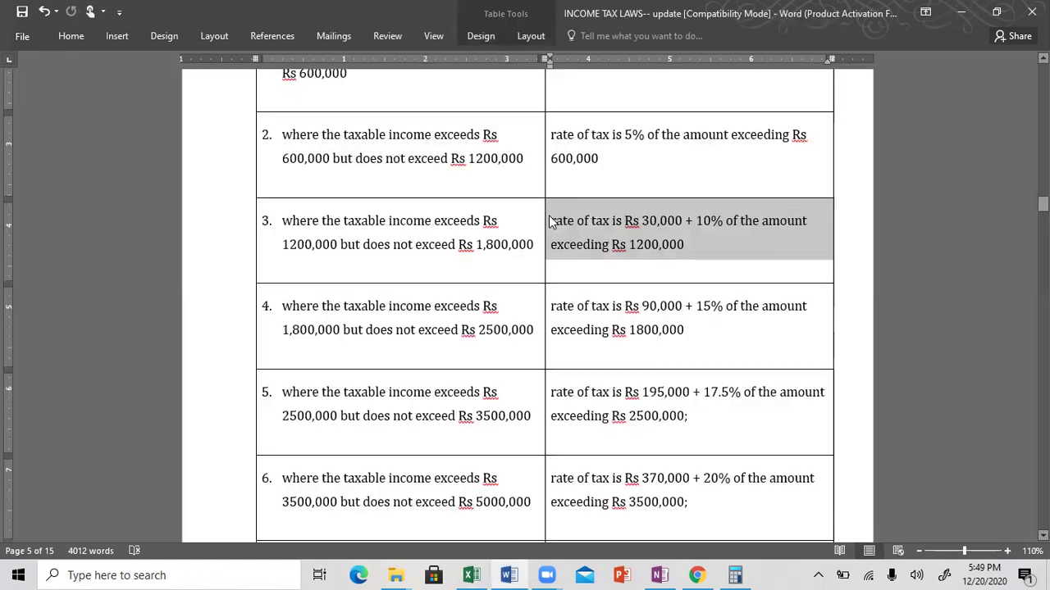
key(alt+Tab)
key(Left)
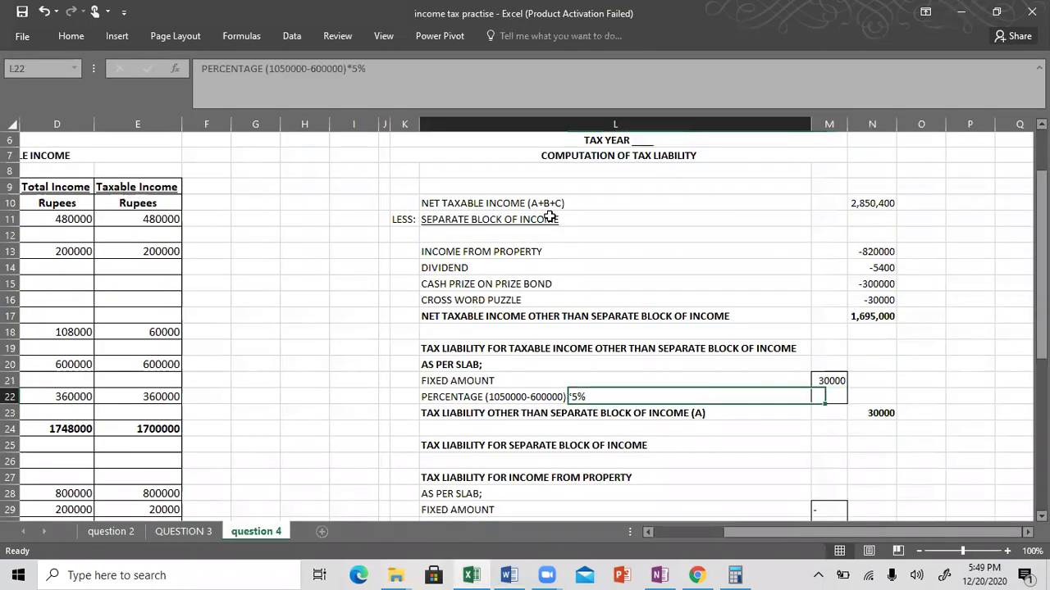
key(F2)
key(Left)
key(Left)
key(Left)
key(Left)
key(Left)
key(Left)
key(Left)
key(Left)
key(Left)
key(Left)
key(Left)
key(Left)
key(Left)
key(Left)
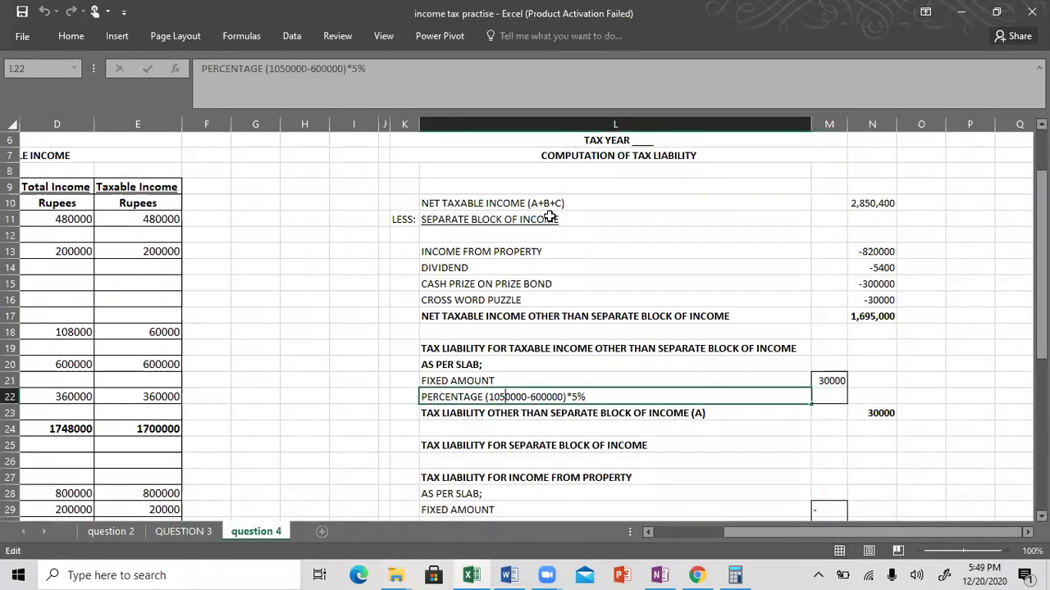
key(BackSpace)
key(BackSpace)
key(BackSpace)
key(BackSpace)
key(BackSpace)
key(BackSpace)
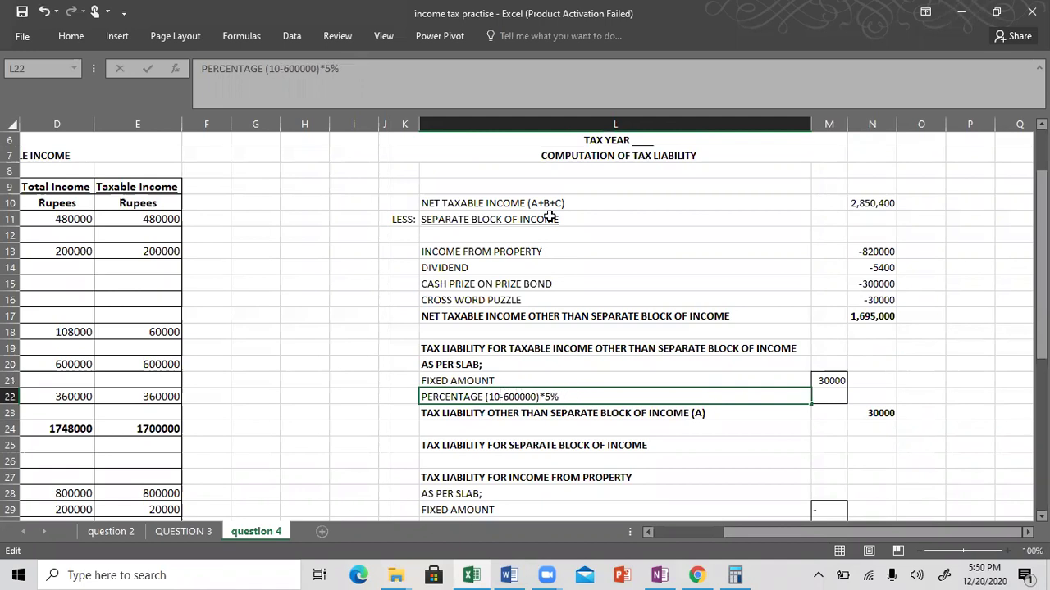
text(6)
key(BackSpace)
text(695000)
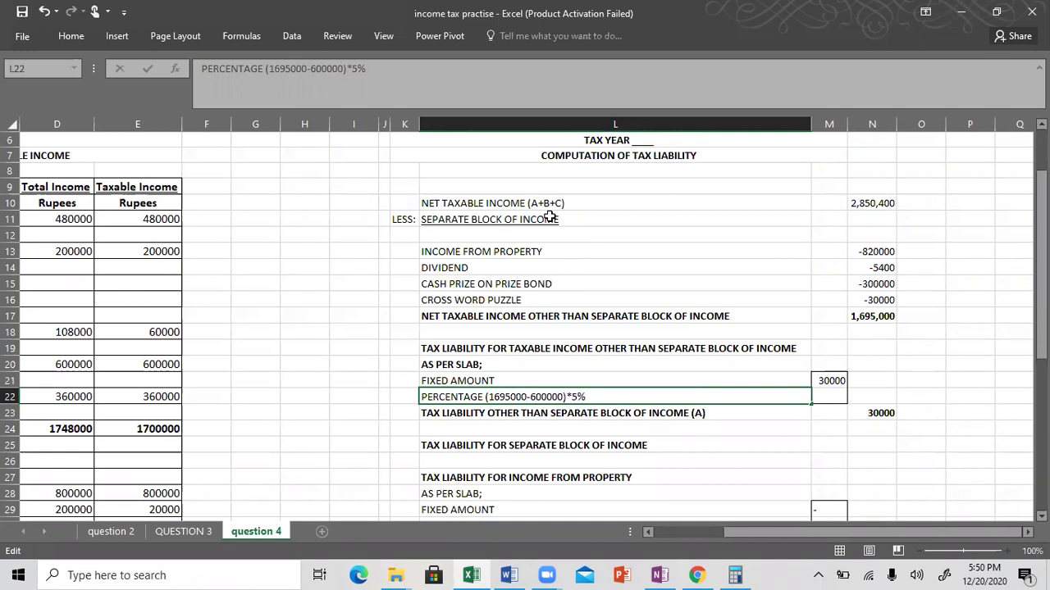
Complete the percentage label in cell L22 with the 1200000 threshold and 10% rate, checking the slab in the Word notes
key(BackSpace)
key(BackSpace)
text(120)
key(alt+Tab)
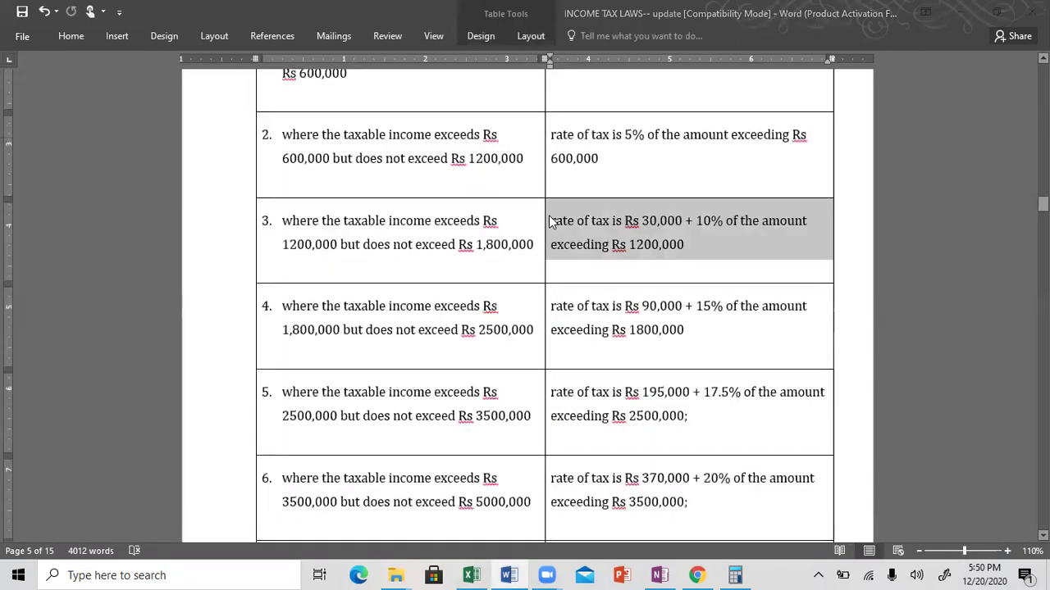
key(alt+Tab)
key(BackSpace)
text(10)
key(Return)
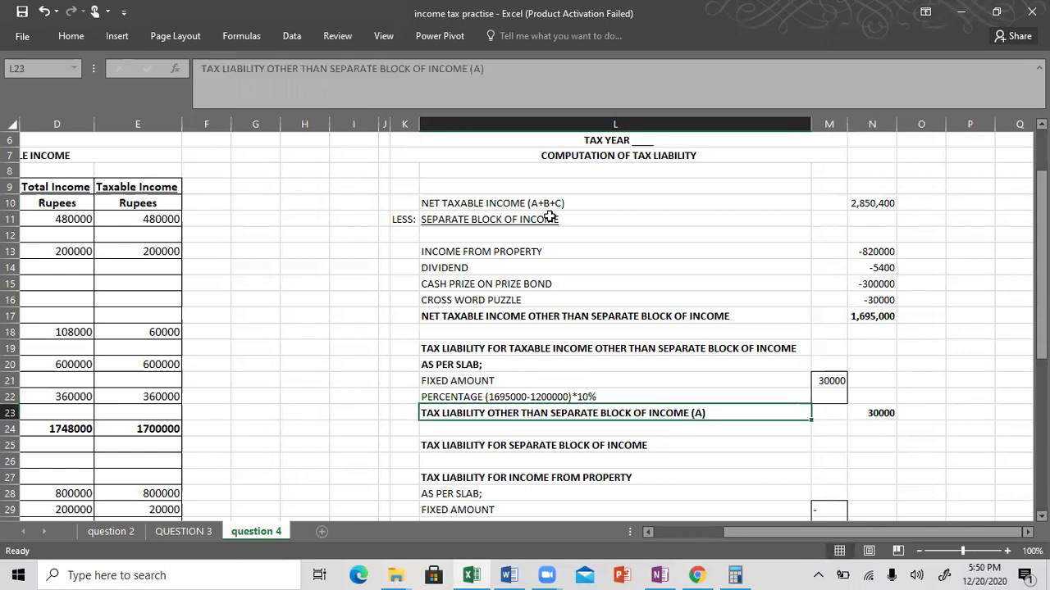
Recheck the slab in Word, then enter =(N17-1200000)*10% in Excel cell M22 for the percentage part of the tax
key(alt+Tab)
click(545, 219)
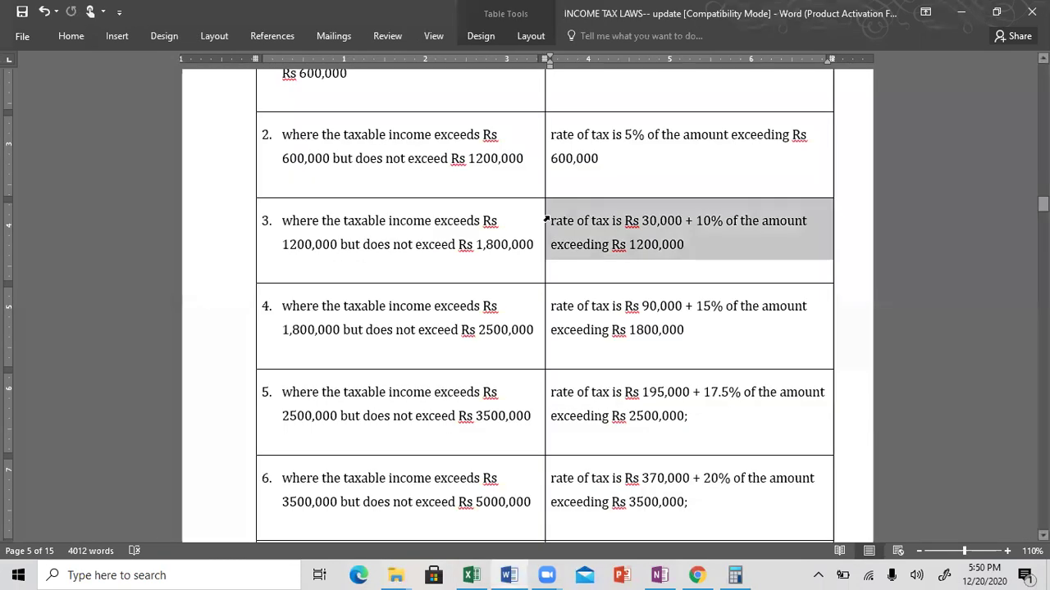
key(alt+Tab)
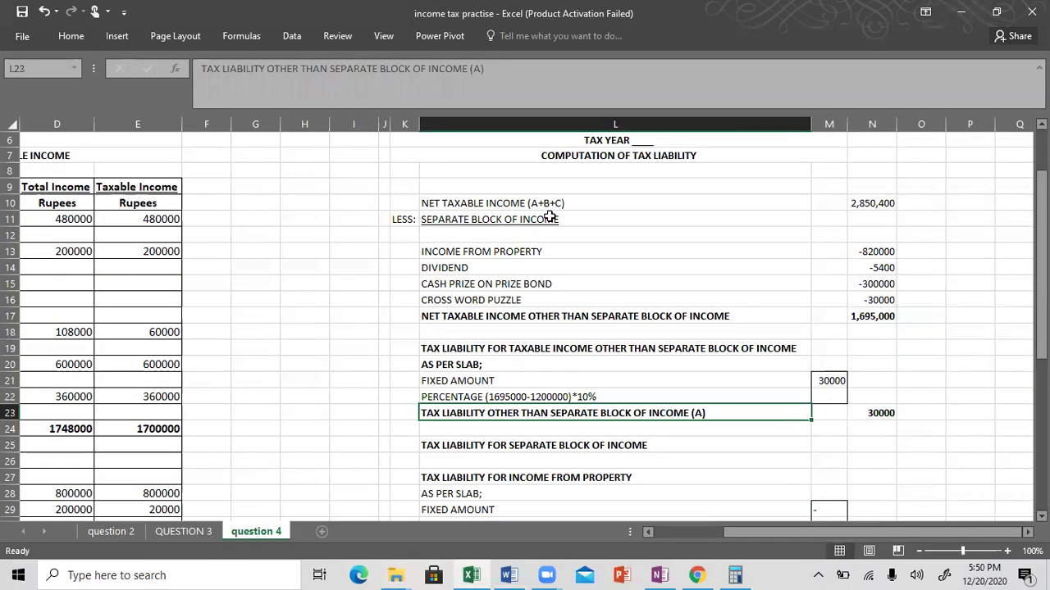
key(Right)
key(Up)
text(=)
key(Up)
key(Up)
key(Up)
key(Up)
key(Up)
key(Right)
text(-12)
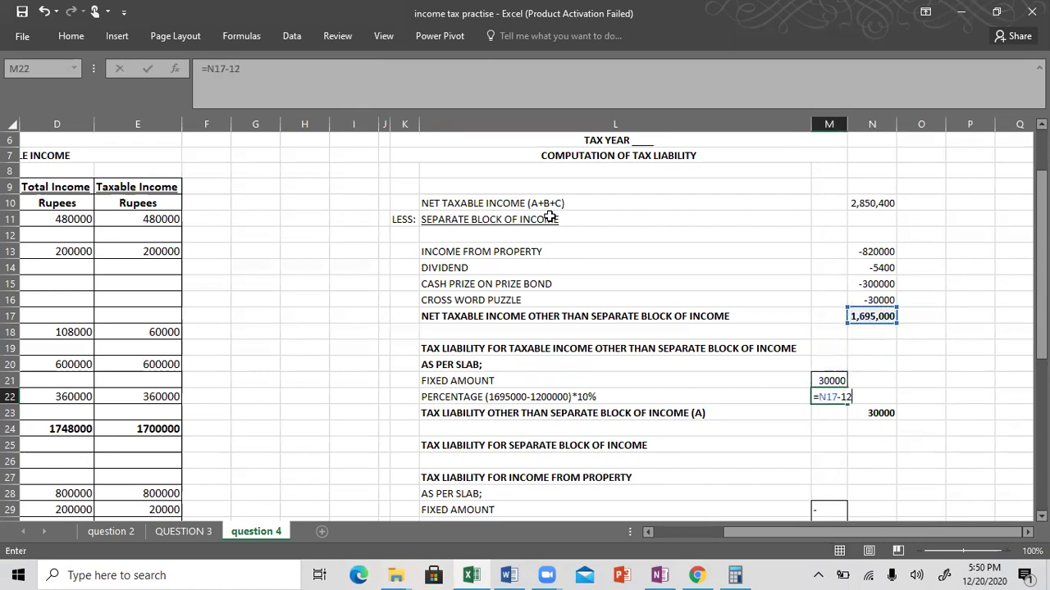
text(00000()
key(BackSpace)
text())
key(F2)
text(()
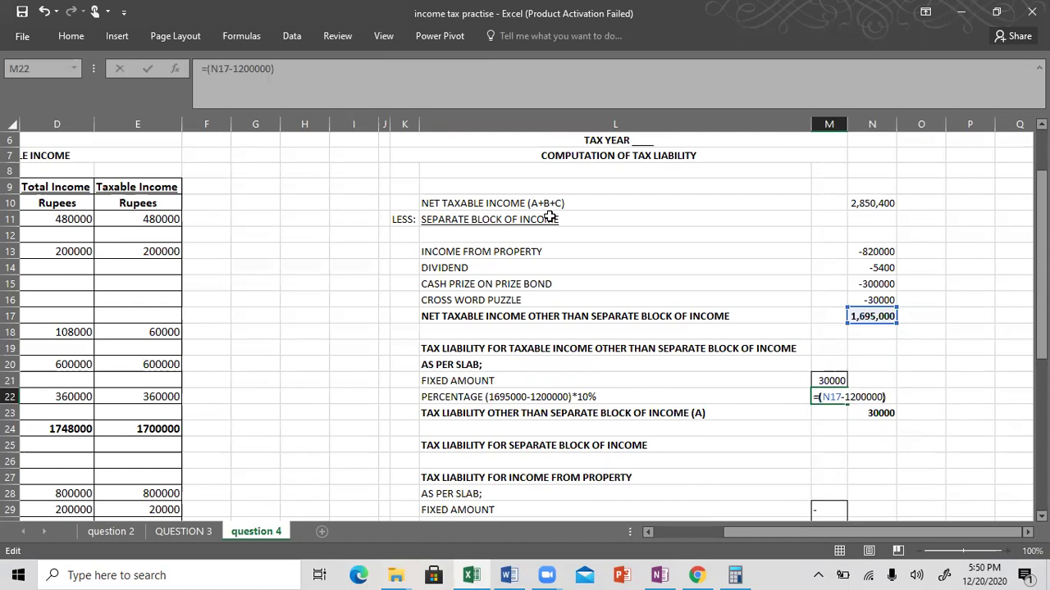
text(*10%)
key(ctrl+Return)
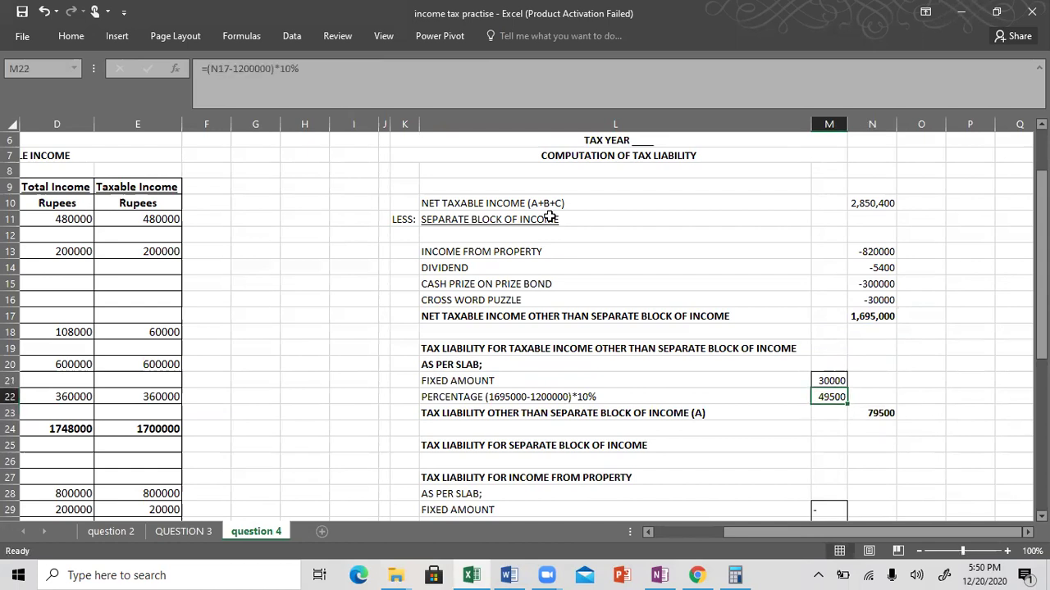
Examine the tax liability rows for the separate block of income, especially the income from property section
key(Down)
key(Left)
key(Left)
key(Right)
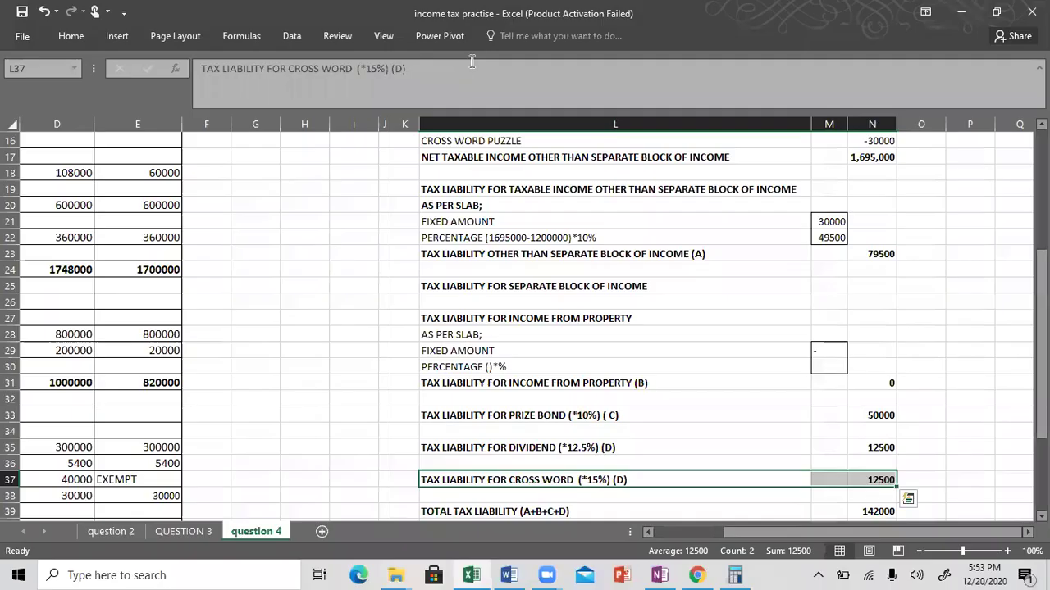
key(Up)
key(Up)
key(Up)
key(Up)
key(Up)
key(Up)
key(Up)
key(Up)
key(Up)
key(Up)
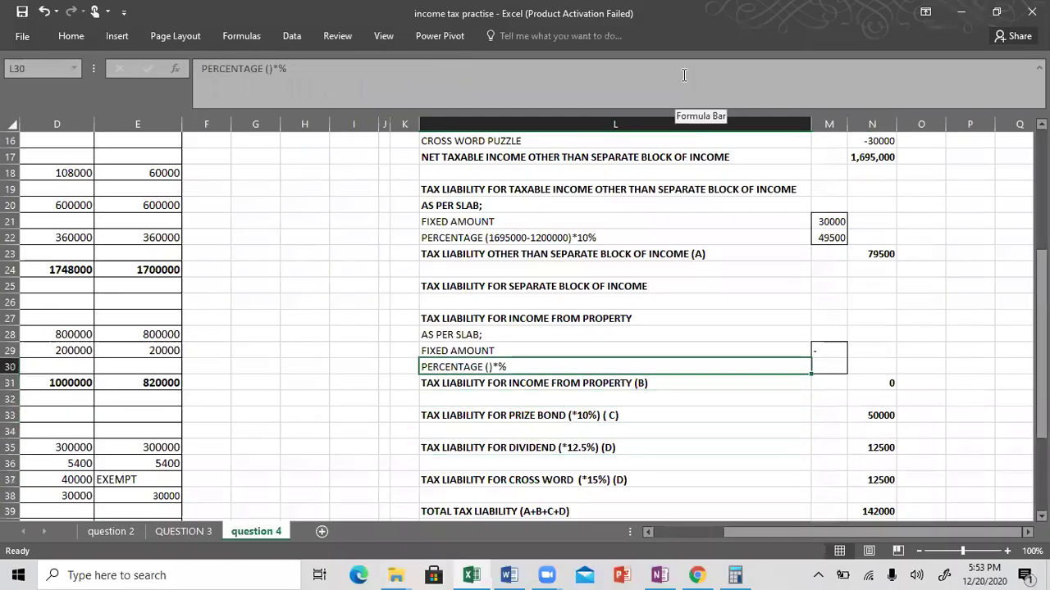
key(Down)
key(Up)
key(Up)
key(Up)
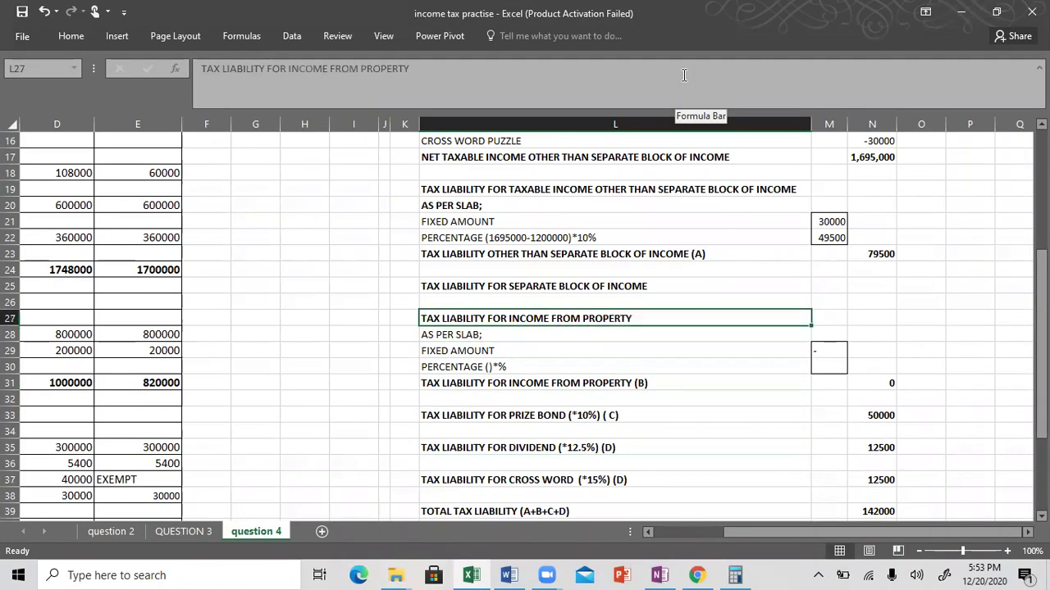
key(Down)
key(Down)
key(Down)
key(Down)
key(Down)
key(Up)
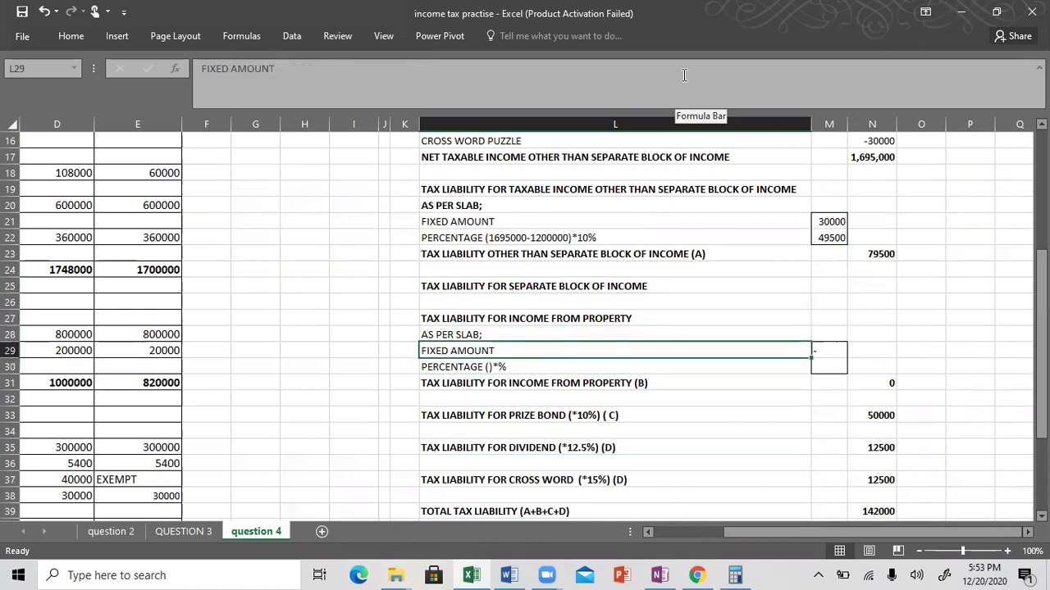
Examine the property income and other income entries in the taxable income statement on the question 4 sheet
key(Up)
key(Left)
key(Left)
key(Left)
key(Left)
key(Left)
key(Left)
key(Left)
key(Down)
key(Down)
key(Down)
key(Down)
key(Down)
key(Down)
key(Down)
key(Down)
key(Down)
key(Down)
key(Down)
key(Down)
key(Down)
key(Left)
key(Left)
key(Left)
key(Up)
key(Up)
key(Up)
key(Up)
key(Up)
key(Up)
key(Up)
key(Up)
key(Up)
key(Right)
key(Right)
key(Up)
key(Right)
key(Right)
key(Left)
Switch to the Word notes and find the property income slab for rent between Rs.600000 and Rs.1000000
key(alt+Tab)
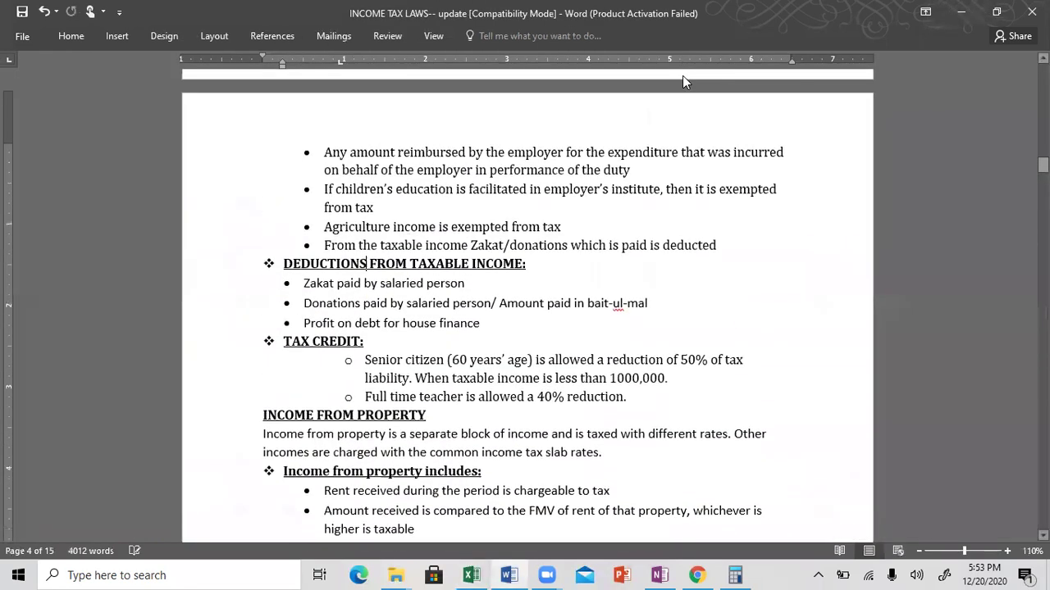
scroll(685, 82, down, 20)
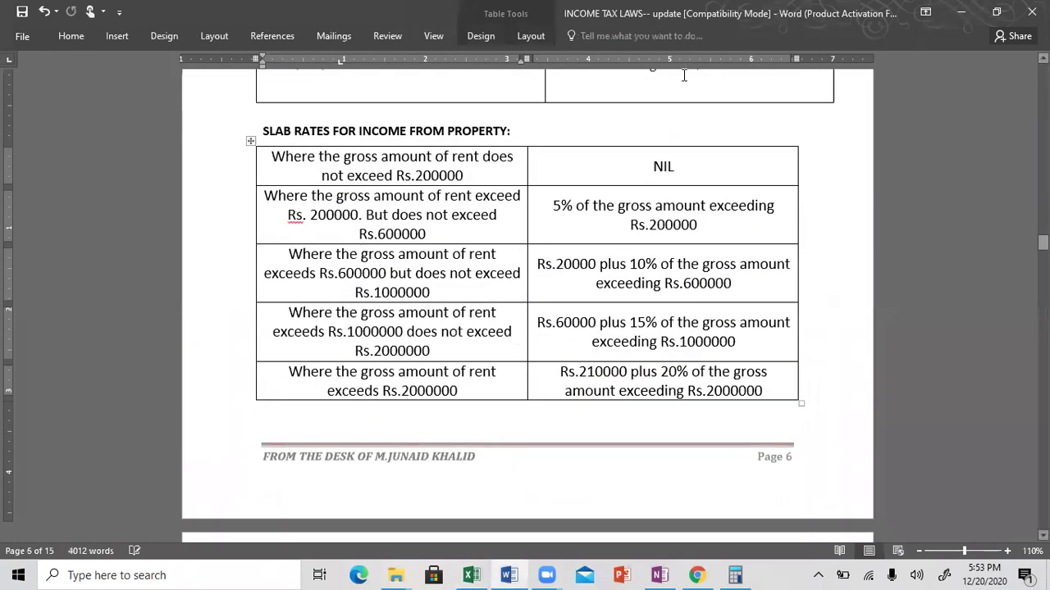
key(Down)
key(Left)
key(Right)
key(Right)
key(Right)
key(Right)
key(Right)
key(Right)
key(Right)
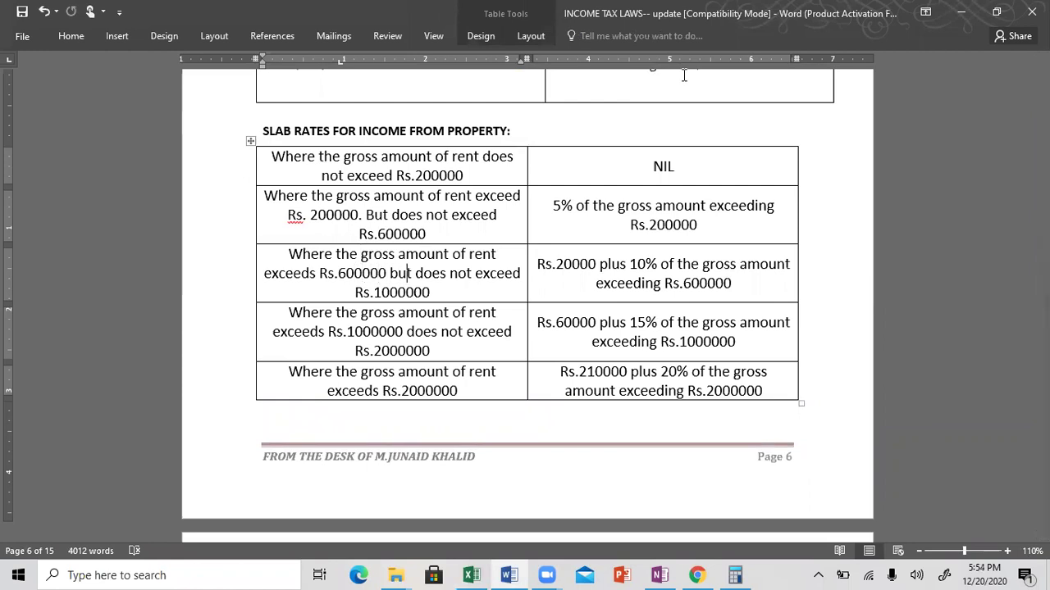
Back in Excel, enter 20000 as the fixed amount of tax on income from property, in cell M29
key(alt+Tab)
key(Left)
key(Up)
key(Left)
key(Up)
key(Left)
text(20000)
key(Return)
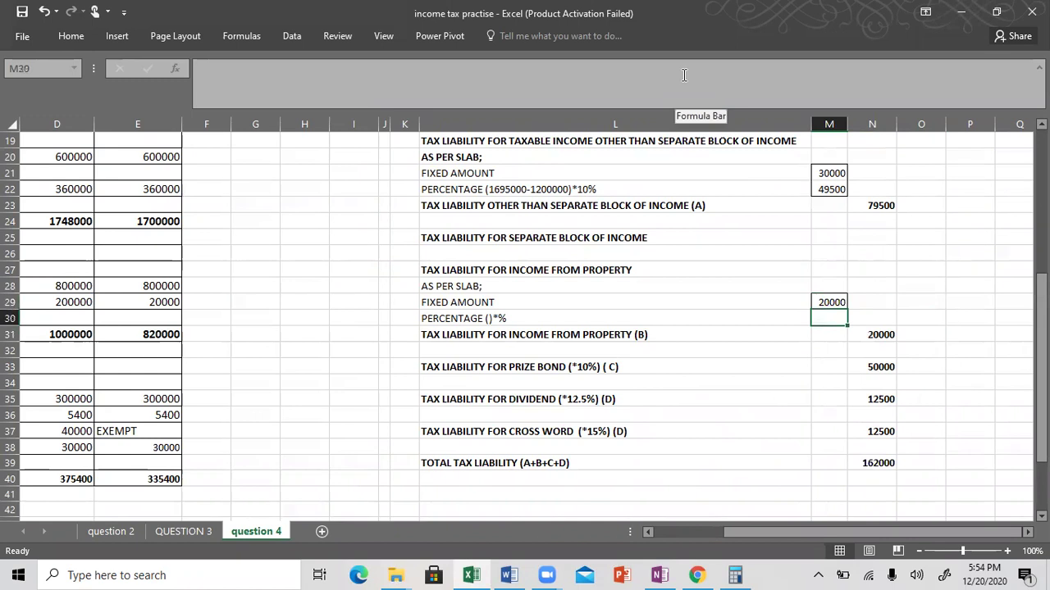
key(Left)
key(F2)
key(Left)
key(Left)
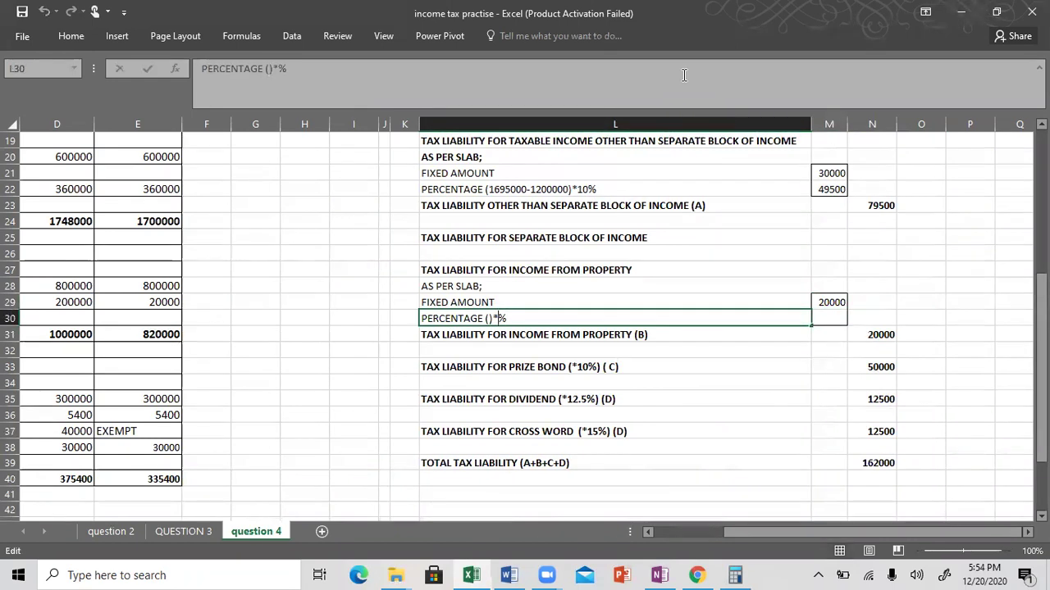
key(alt+Tab)
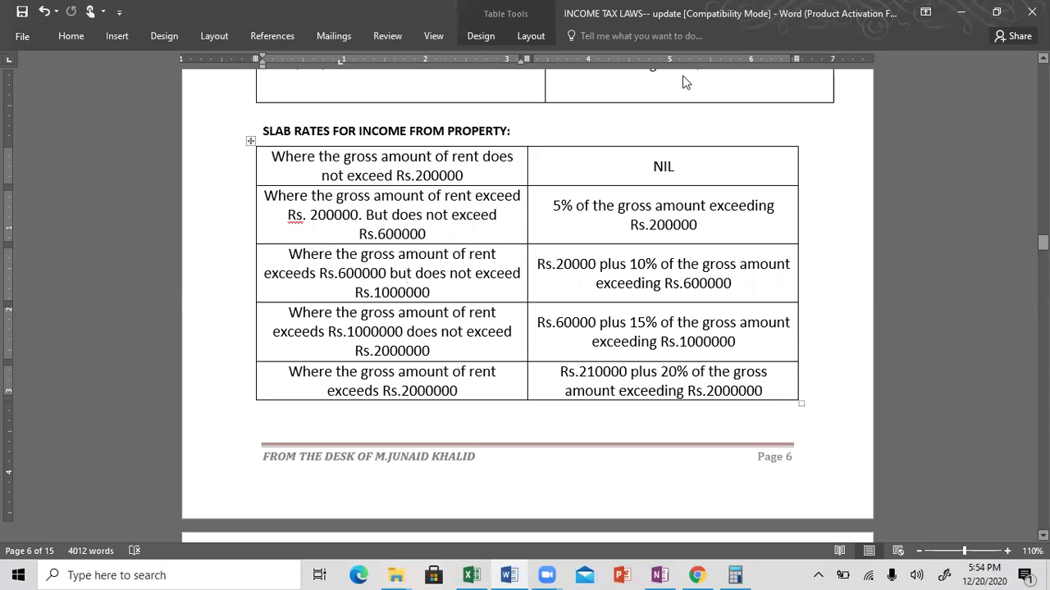
key(alt+Tab)
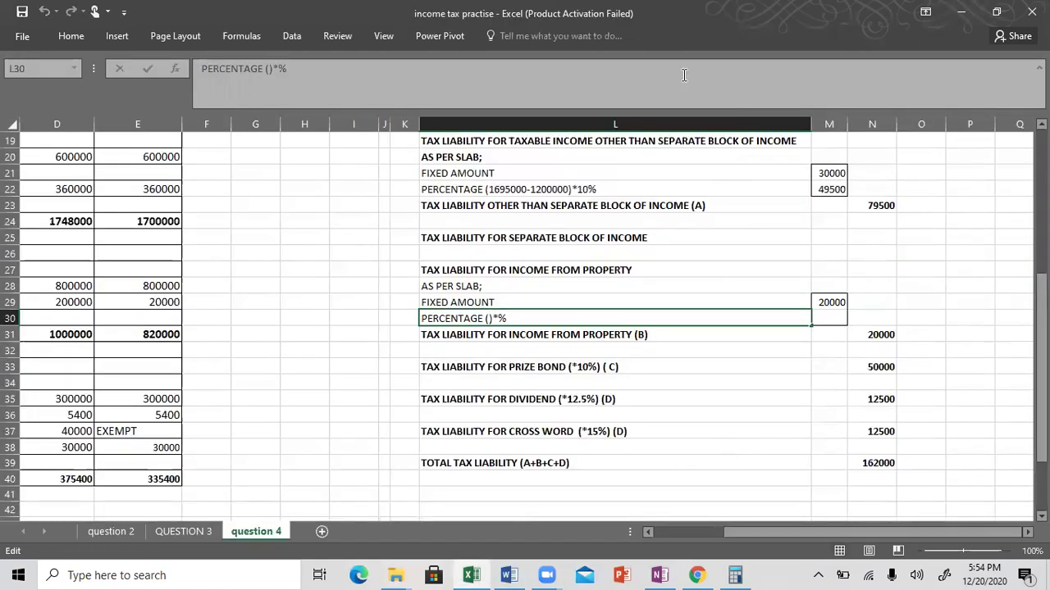
text(820000)
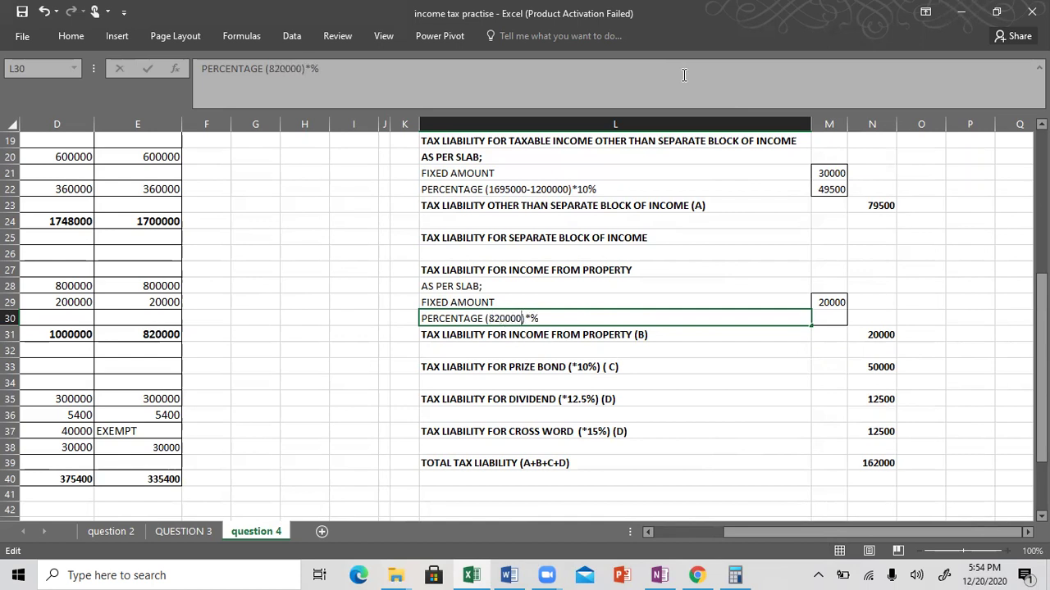
text(-600000)
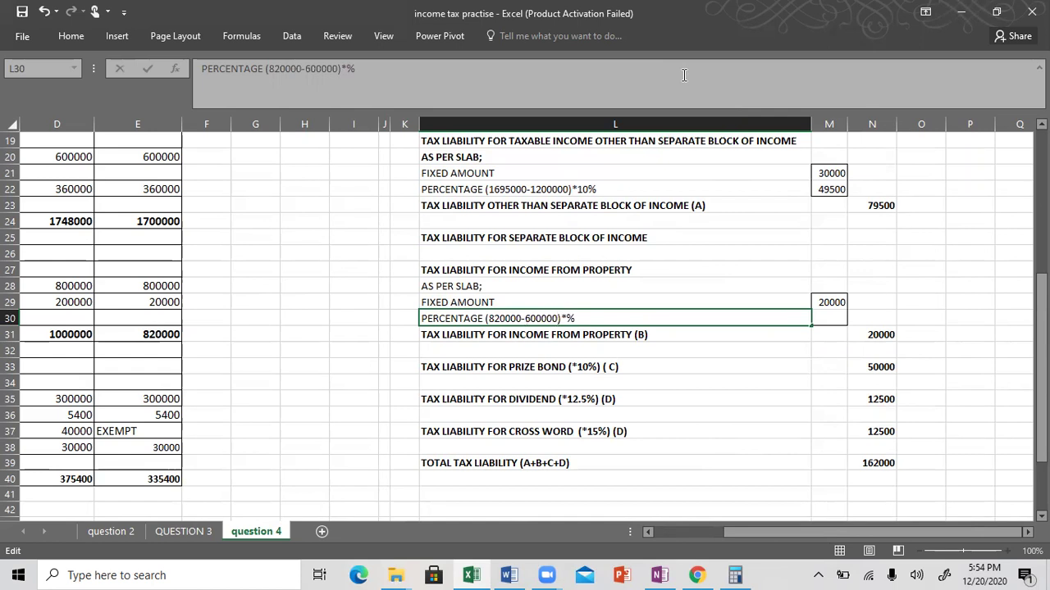
Check the property slab rate in Word and complete the percentage label in Excel cell L30 with a 10% rate
key(Right)
key(alt+Tab)
key(alt+Tab)
key(alt+Tab)
key(alt+Tab)
text(10)
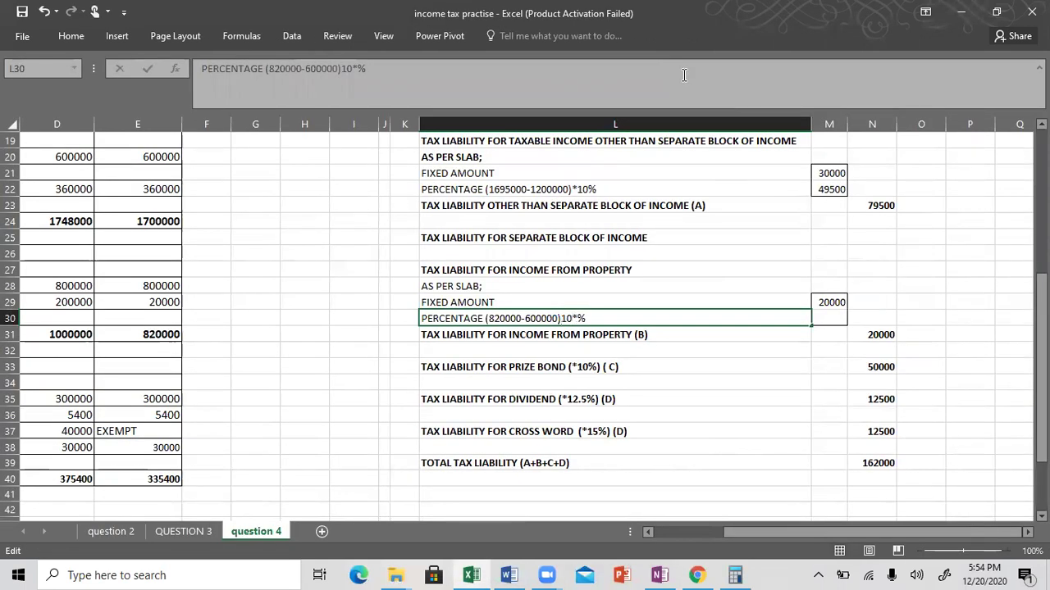
key(BackSpace)
key(BackSpace)
key(Right)
text(10)
key(Return)
key(Right)
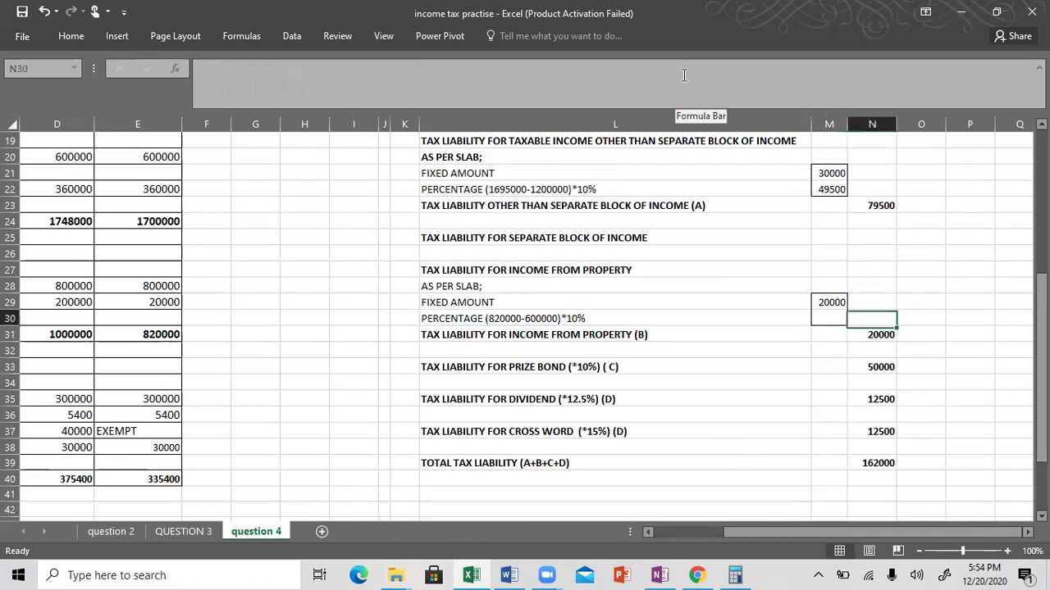
Calculate the percentage tax on income from property in cell M30 with the formula =(E31-600000)*10%
key(Up)
key(Left)
text(=)
key(Left)
key(Left)
key(Left)
key(Left)
key(Left)
key(Left)
key(Left)
key(Left)
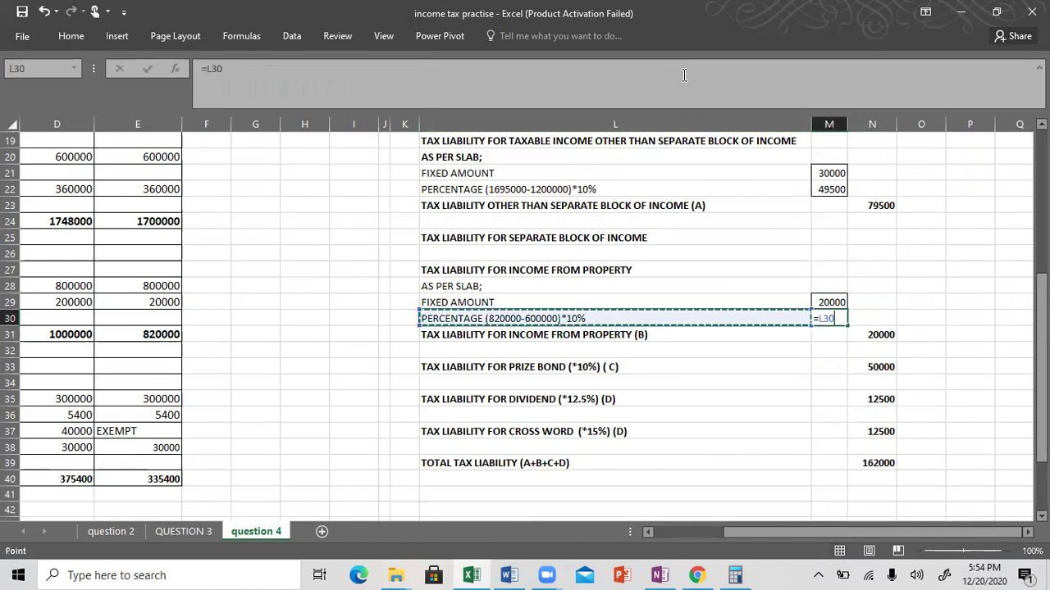
key(Down)
text(-)
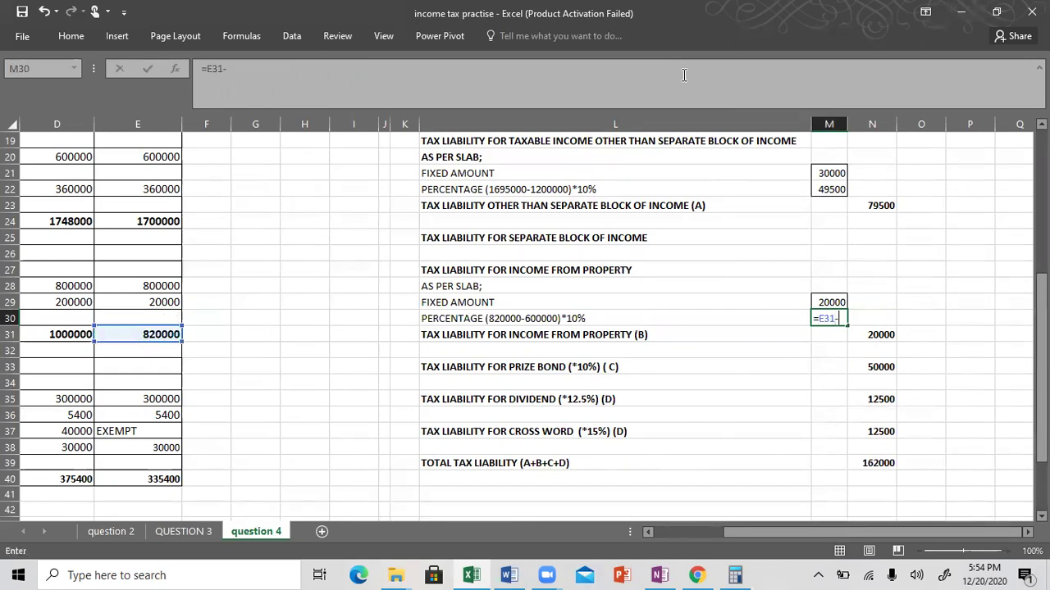
key(F2)
key(Left)
key(Left)
key(Left)
key(Left)
text((820000-)
text(60000)
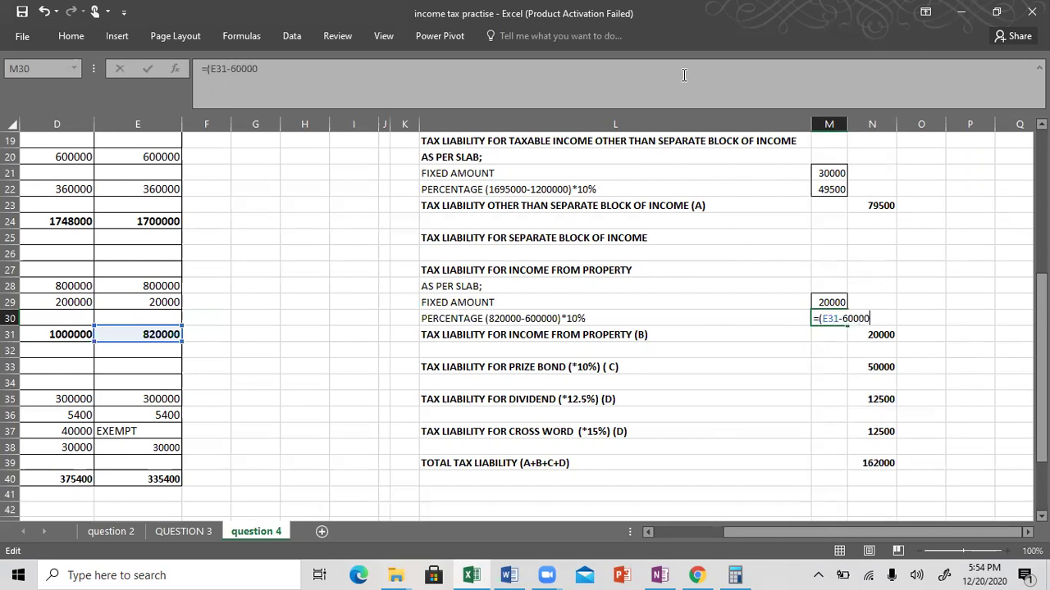
text(0)*10%)
key(Return)
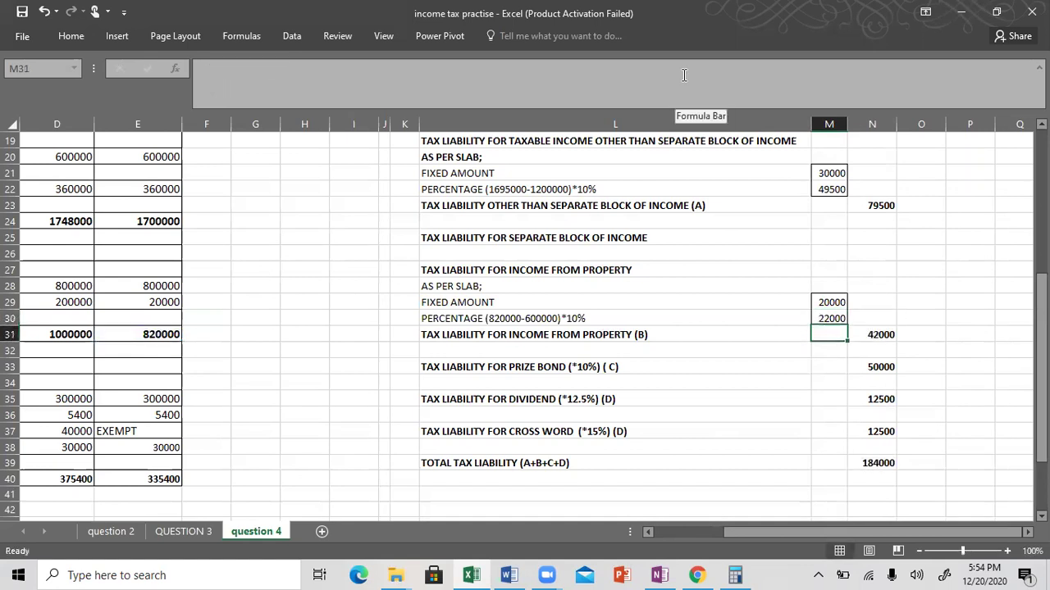
Fill the brackets of the prize bond tax liability label in cell L33 with 5400 before the 10% rate
key(Right)
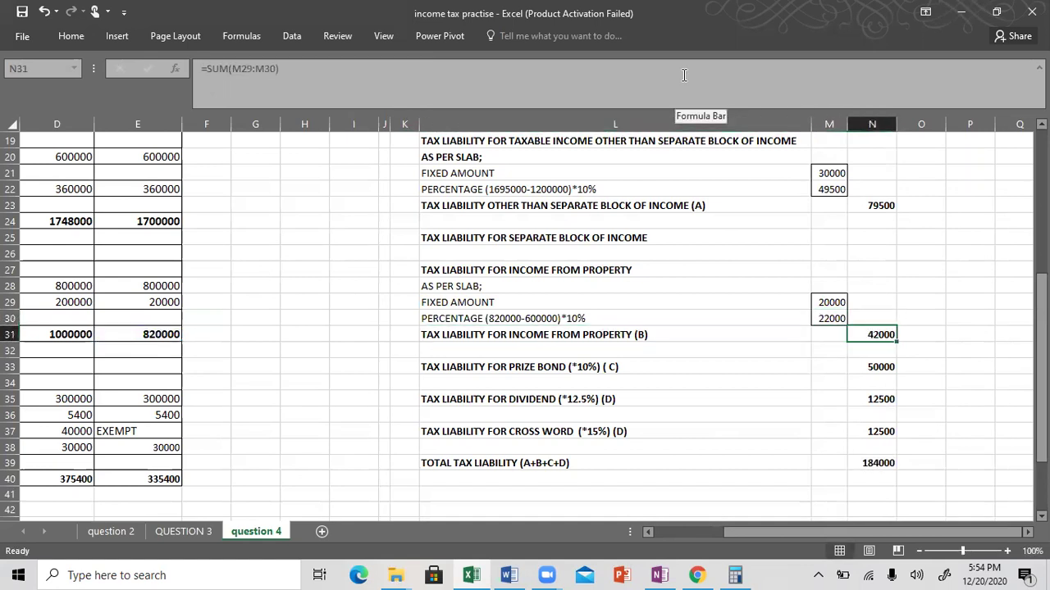
key(Down)
key(Left)
key(Down)
key(Left)
key(Left)
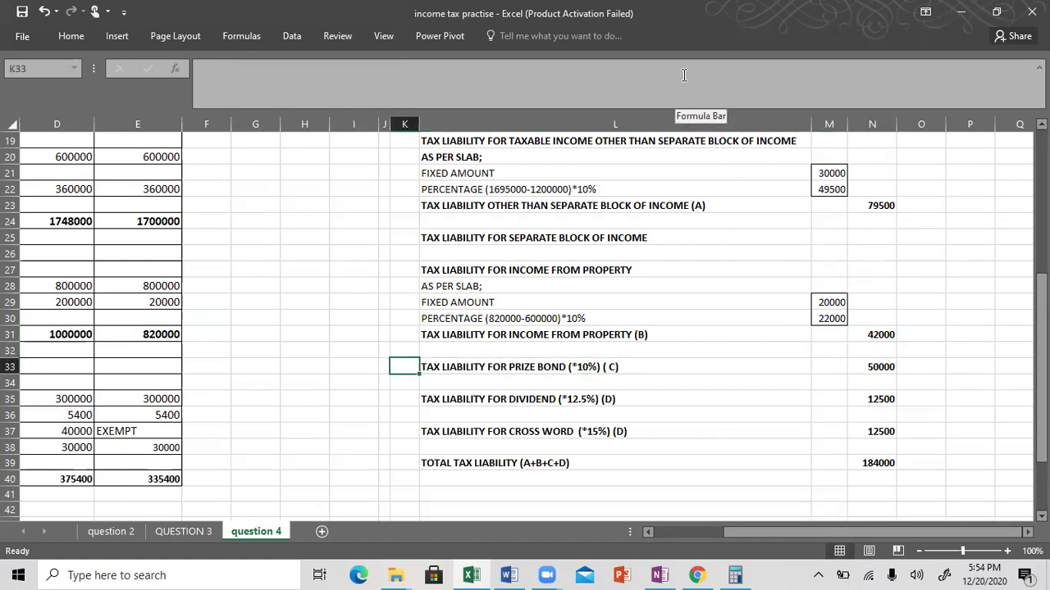
key(Right)
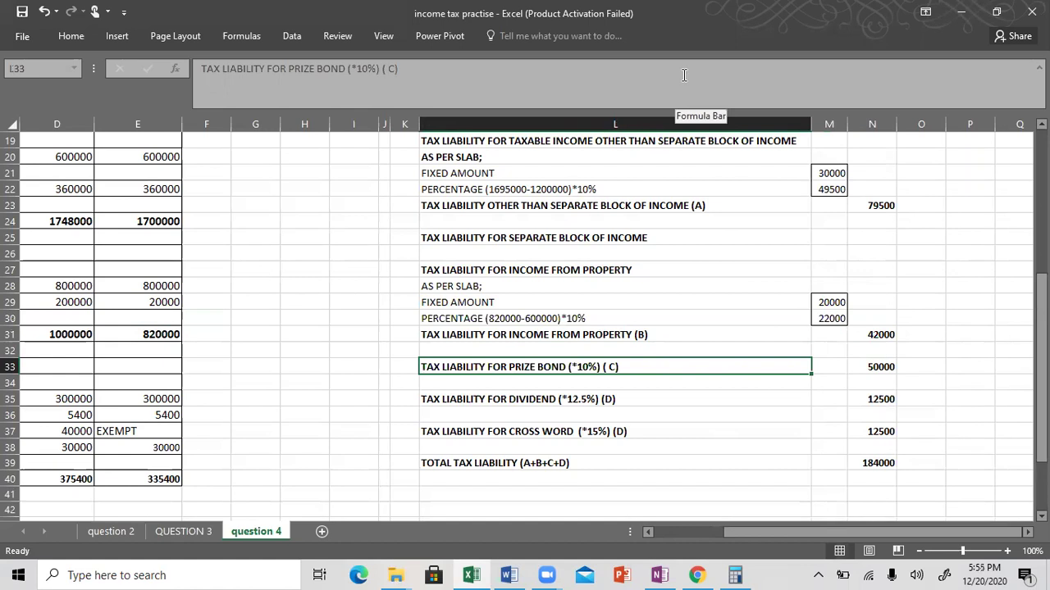
key(F2)
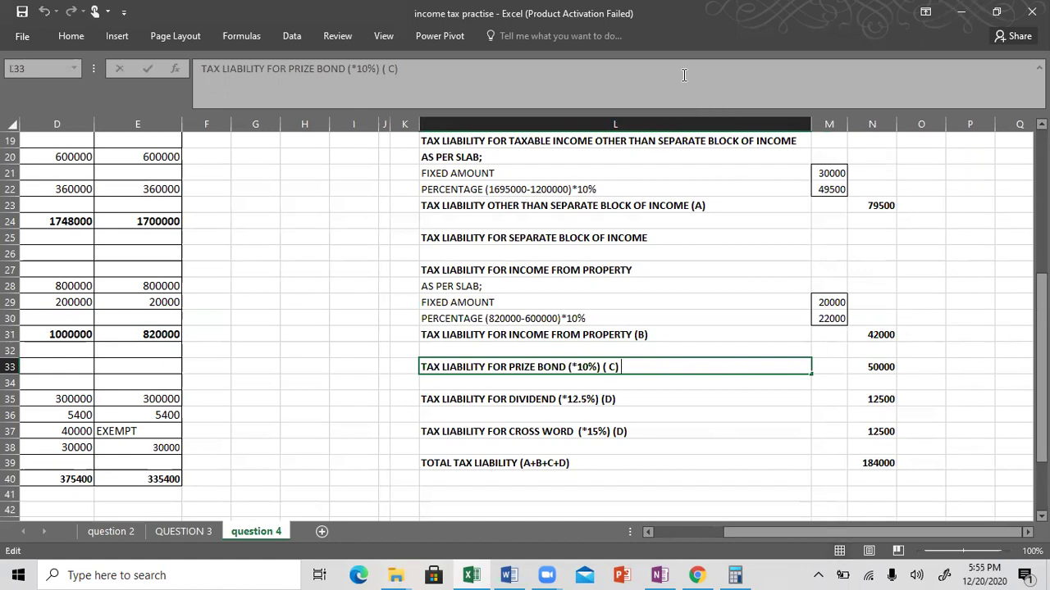
key(Left)
key(Left)
text(5400)
key(Return)
Change the prize bond tax formula in cell N33 to =5400*10%
key(Right)
key(Up)
key(Up)
key(Right)
key(Down)
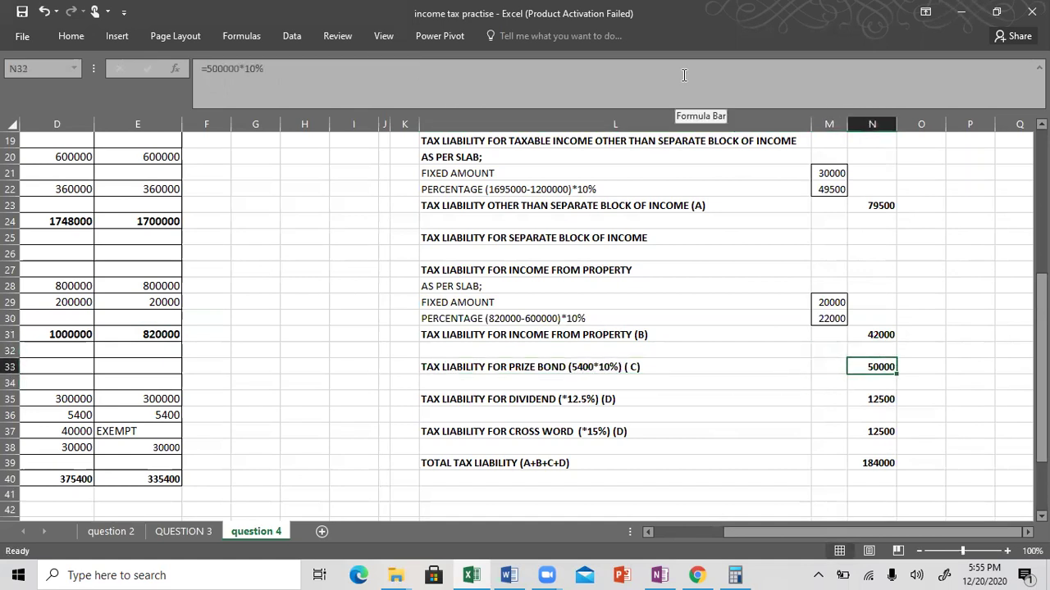
text(=500000*10%)
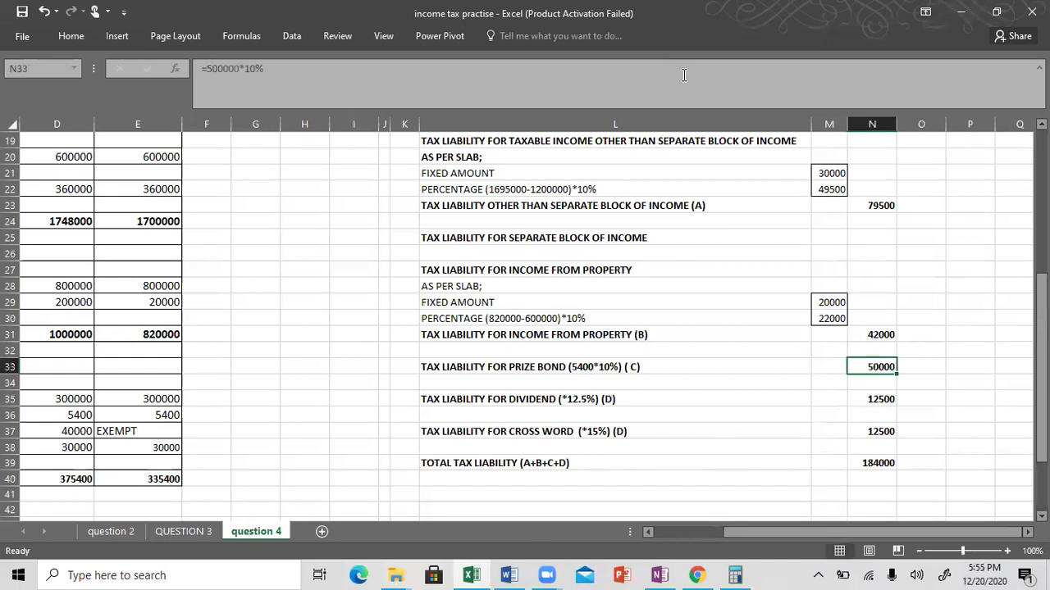
key(BackSpace)
key(BackSpace)
key(BackSpace)
key(BackSpace)
key(BackSpace)
text(400)
key(Return)
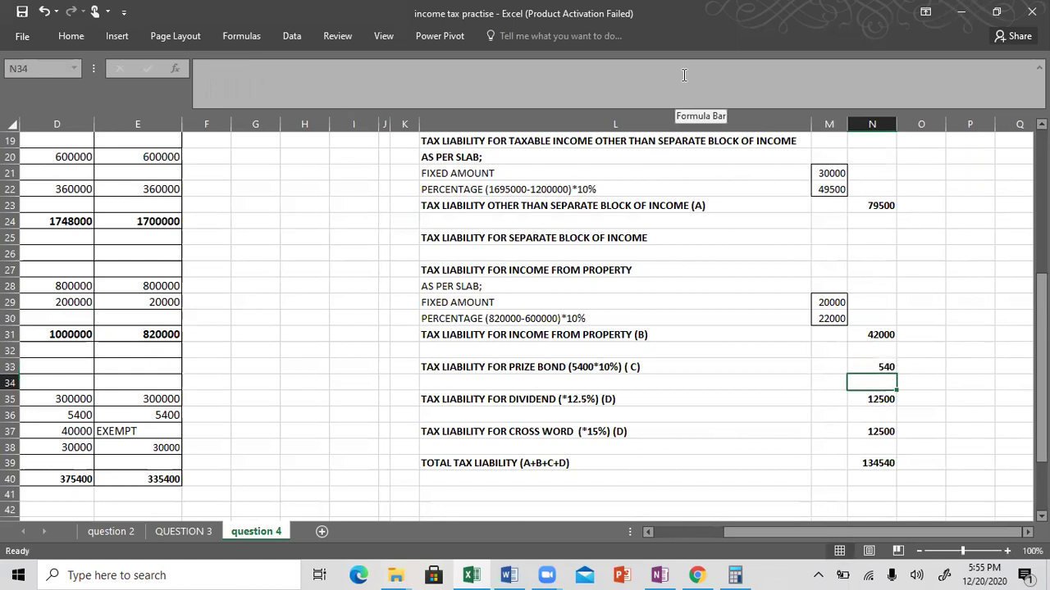
Examine the prize bond and dividend rows under income from other sources to check which amount belongs to each
key(Down)
key(Left)
key(Left)
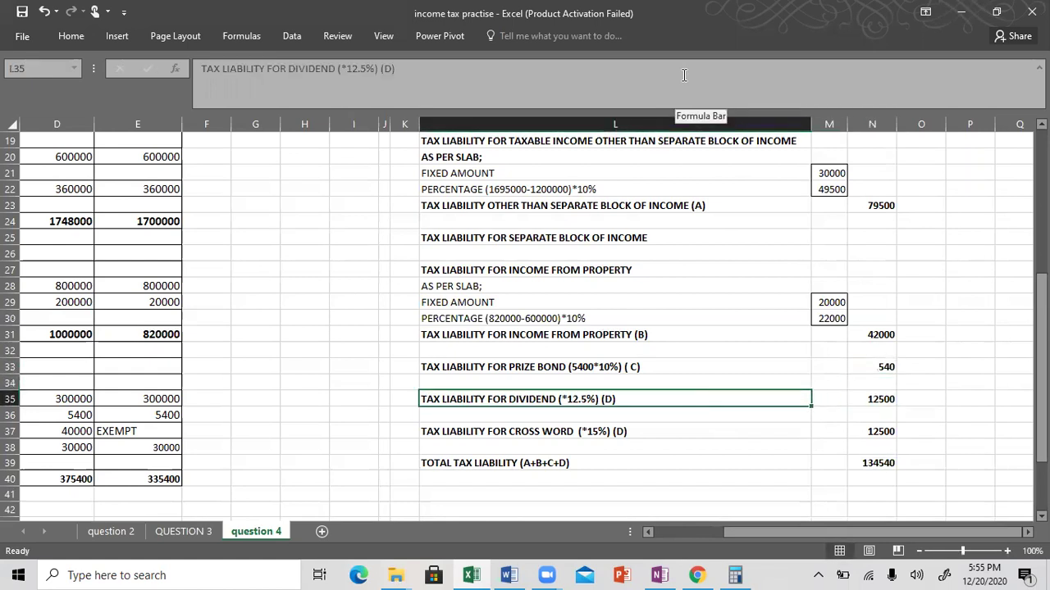
key(Left)
key(Left)
key(Left)
key(Left)
key(Left)
key(Left)
key(Left)
key(Left)
key(Left)
key(Left)
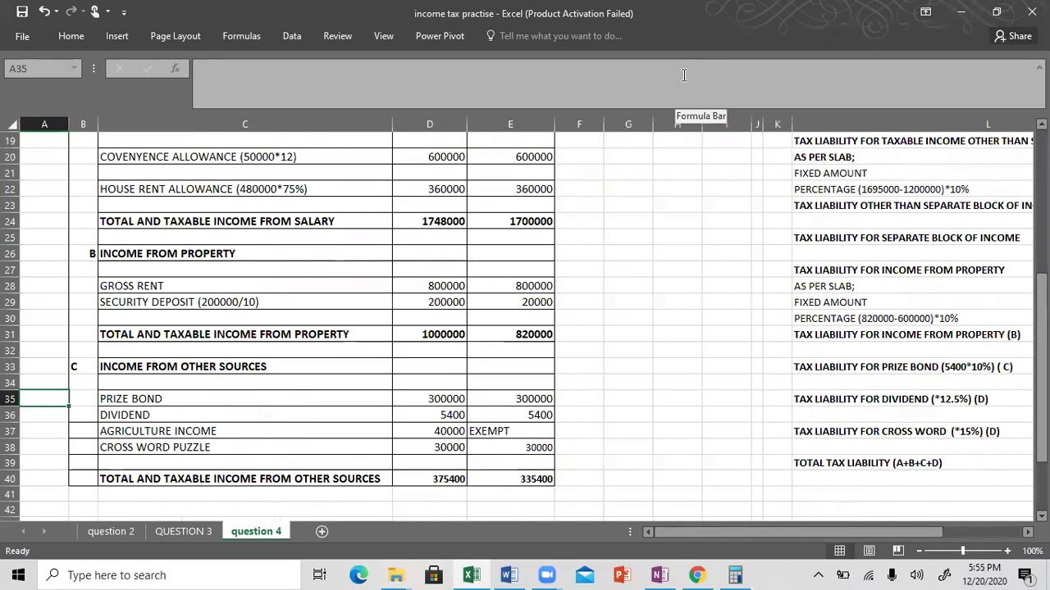
key(Right)
key(Right)
key(Right)
key(Right)
key(Left)
key(Right)
key(Left)
key(Right)
key(Left)
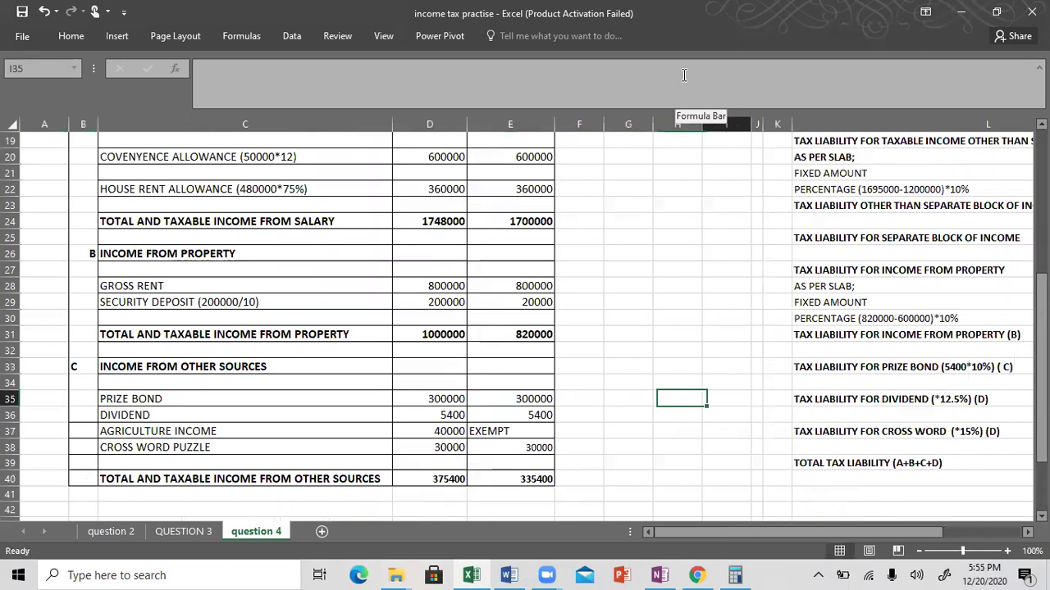
Correct the amount in the prize bond tax liability label in cell L33 to 300000
key(Right)
key(Right)
key(Right)
key(Right)
key(Right)
key(Right)
key(Right)
key(Right)
key(Right)
key(Right)
key(Up)
key(Left)
key(Left)
key(Left)
key(Left)
key(Left)
key(Left)
key(Up)
key(Right)
key(Right)
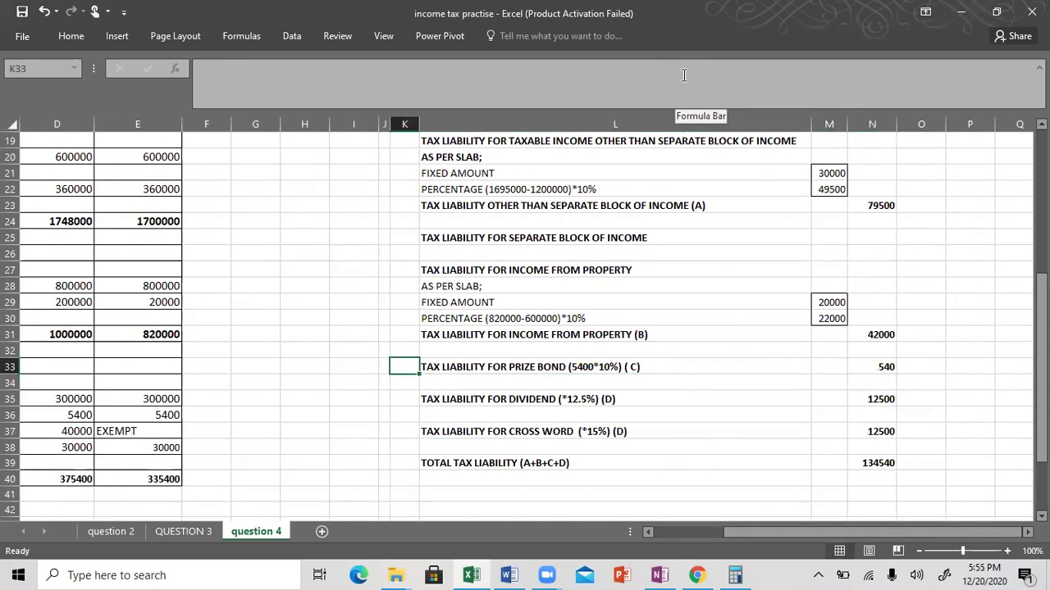
key(F2)
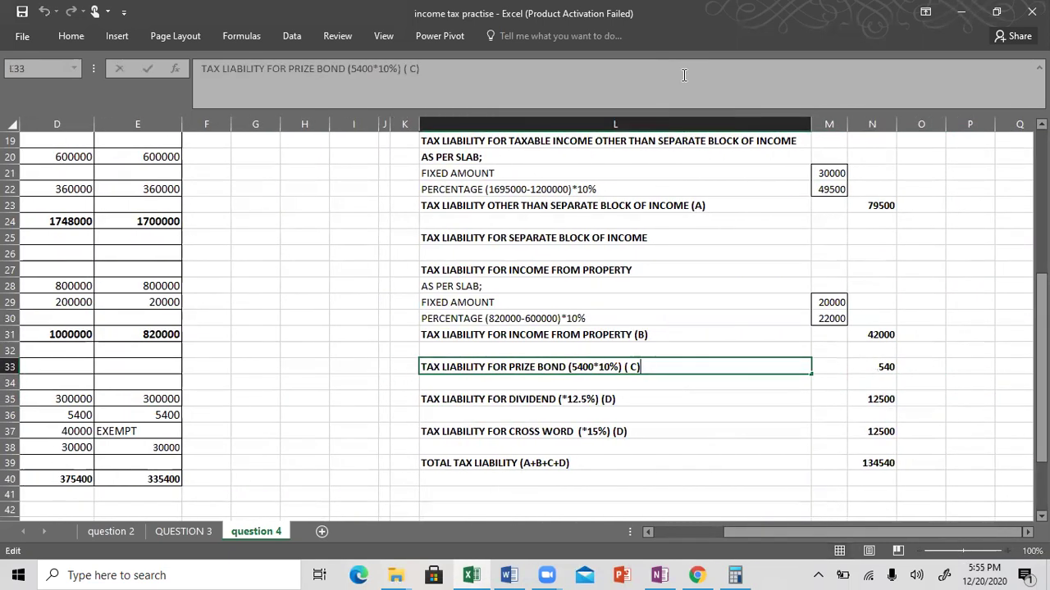
key(Left)
key(Left)
key(Left)
key(Left)
key(Left)
key(Left)
key(Left)
key(BackSpace)
key(BackSpace)
key(BackSpace)
key(BackSpace)
text(300000)
key(Tab)
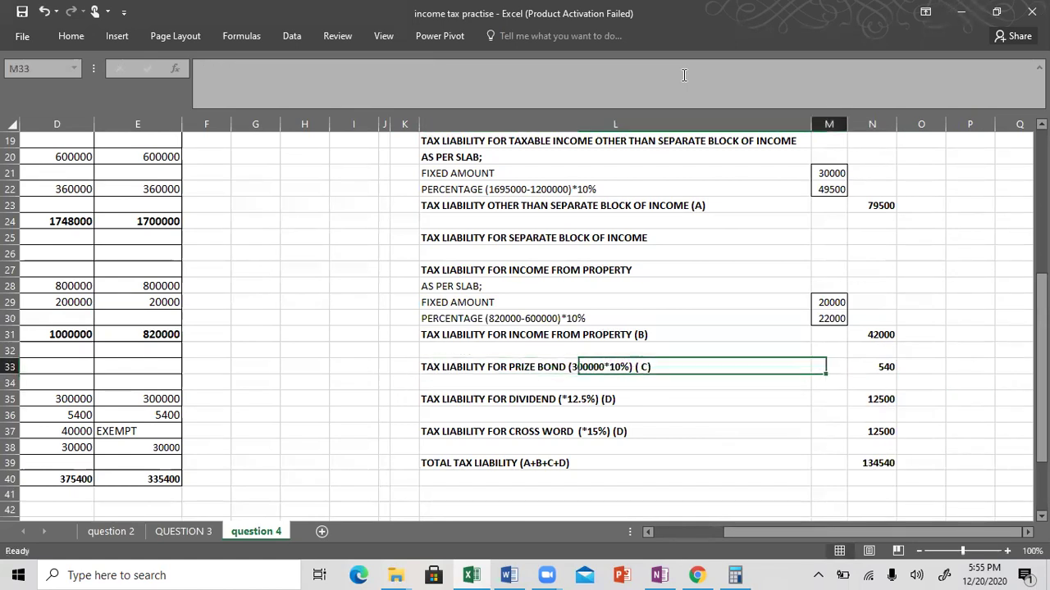
Correct the prize bond tax formula in cell N33 to =300000*10%
key(Tab)
key(F2)
key(Left)
key(Left)
key(Left)
key(BackSpace)
key(BackSpace)
key(BackSpace)
key(BackSpace)
text(300000)
key(Return)
Insert 5400 before *12.5% in the brackets of the dividend tax liability label in cell L35
key(Left)
key(Down)
key(Left)
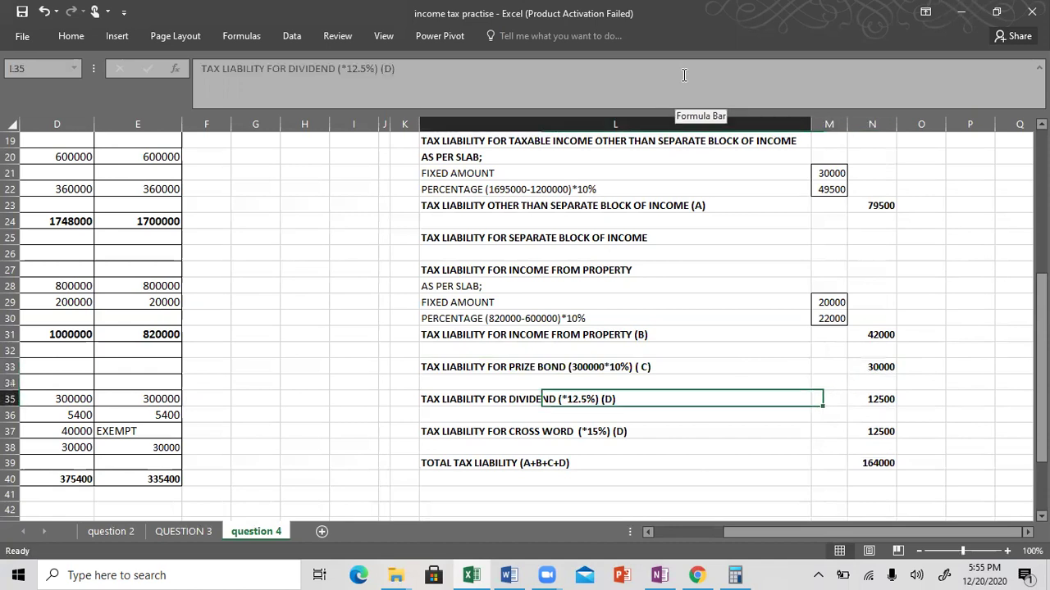
key(F2)
key(Left)
key(Left)
key(Left)
key(Left)
key(Left)
key(Left)
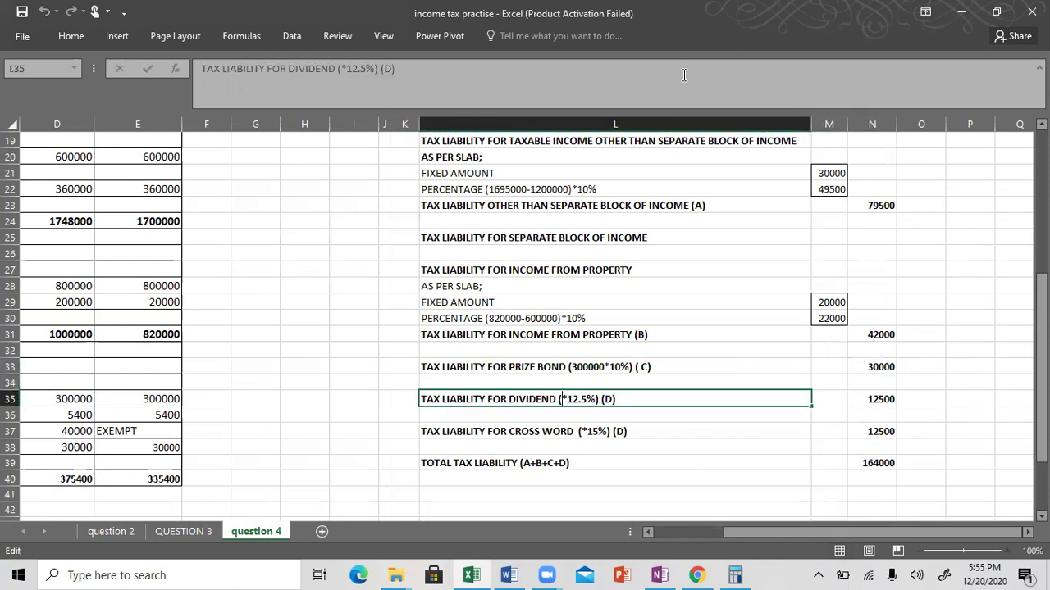
text(5400)
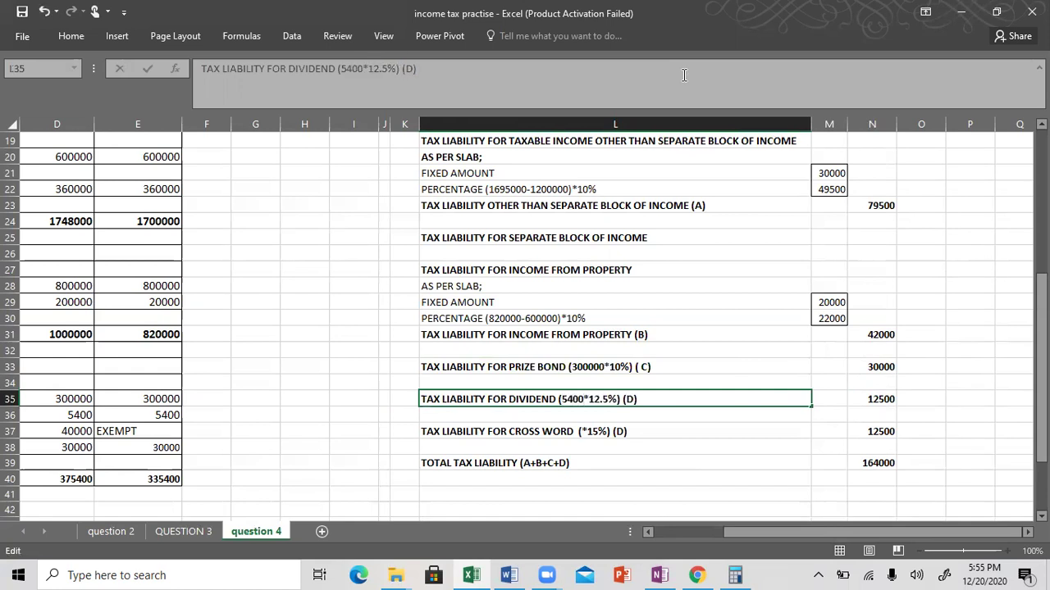
Change the dividend tax formula in cell N35 to =5400*12.5%
key(Tab)
key(Tab)
key(F2)
key(Left)
key(Left)
key(Left)
key(BackSpace)
key(BackSpace)
key(BackSpace)
key(BackSpace)
key(BackSpace)
key(BackSpace)
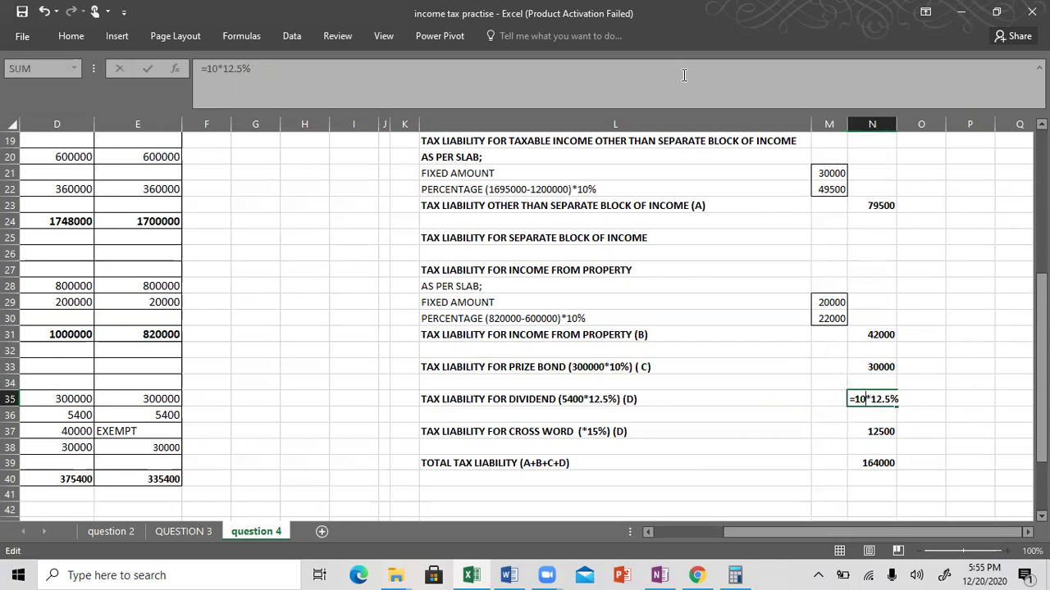
text(5400)
key(Return)
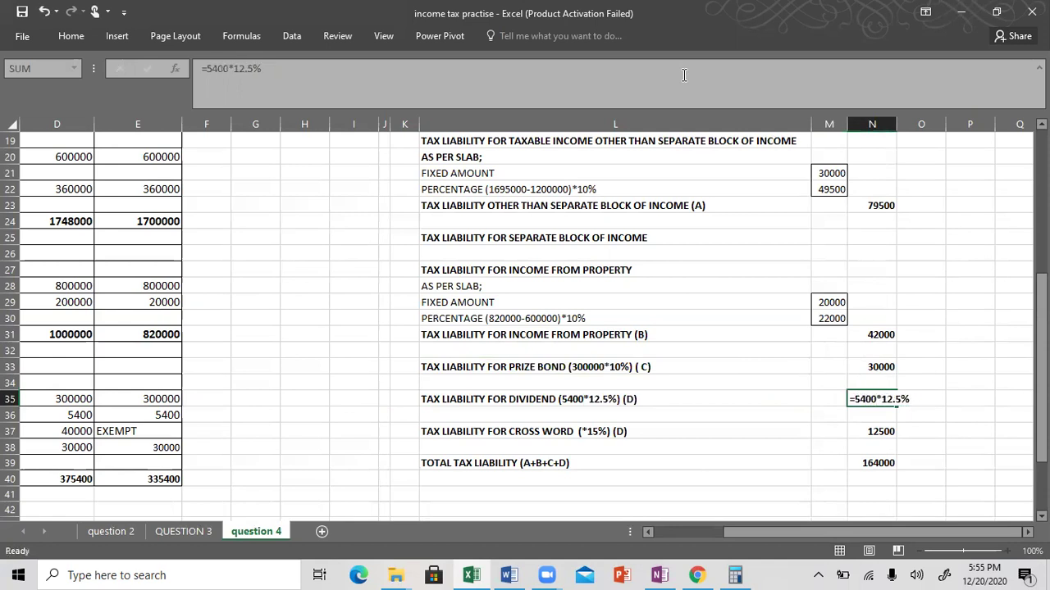
Edit the cross word tax liability label in cell L37 to use the letter (E) and the calculation (30000*15%)
key(Down)
key(Left)
key(Left)
key(Left)
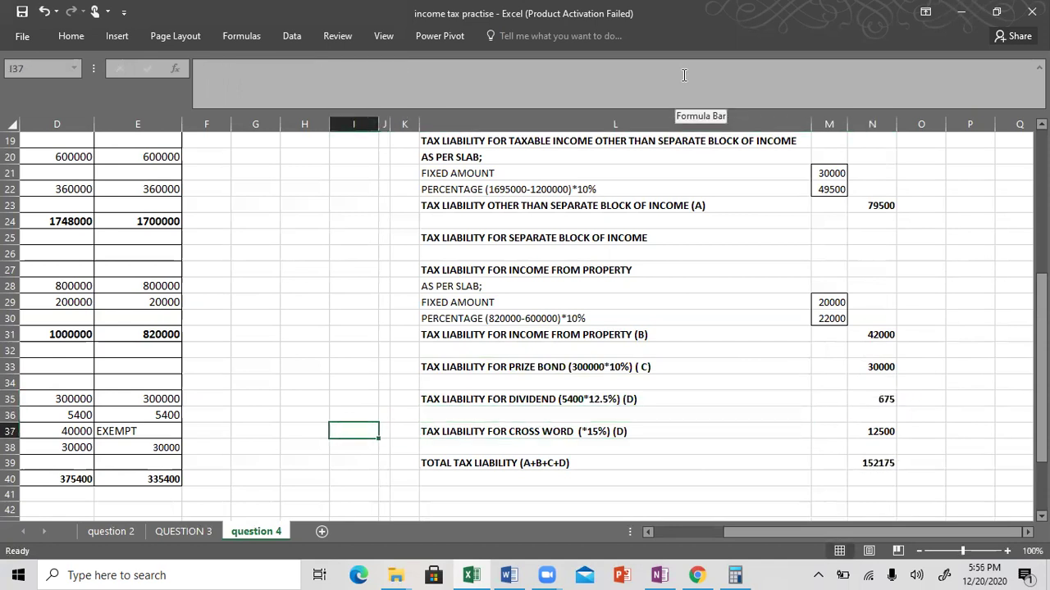
key(Right)
key(Right)
key(Right)
key(Right)
key(Left)
key(F2)
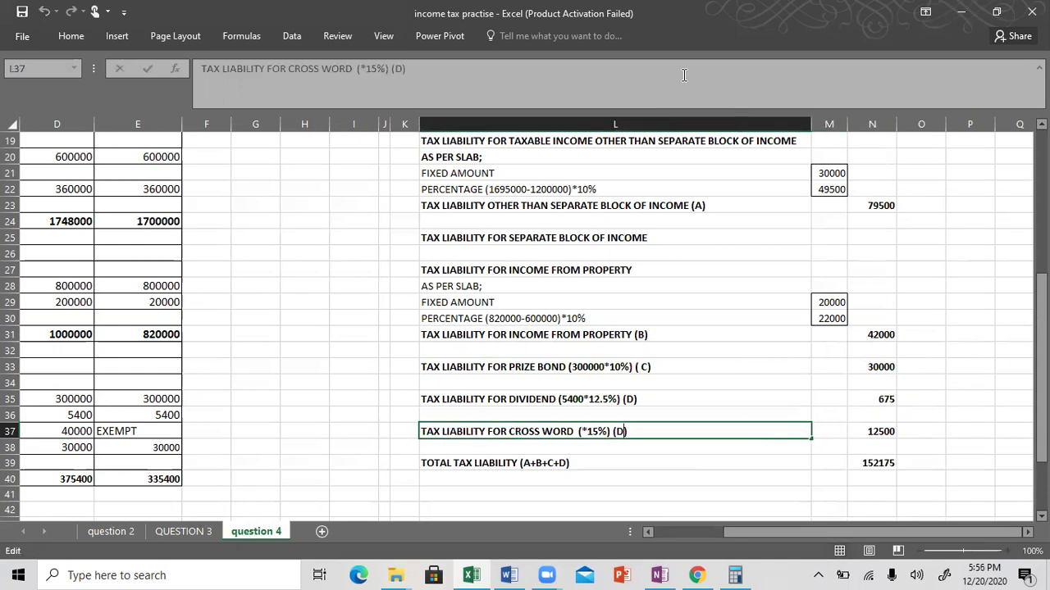
key(BackSpace)
key(BackSpace)
text(E))
key(Left)
key(Left)
key(Left)
key(Left)
key(Left)
key(Left)
key(Left)
text(30000)
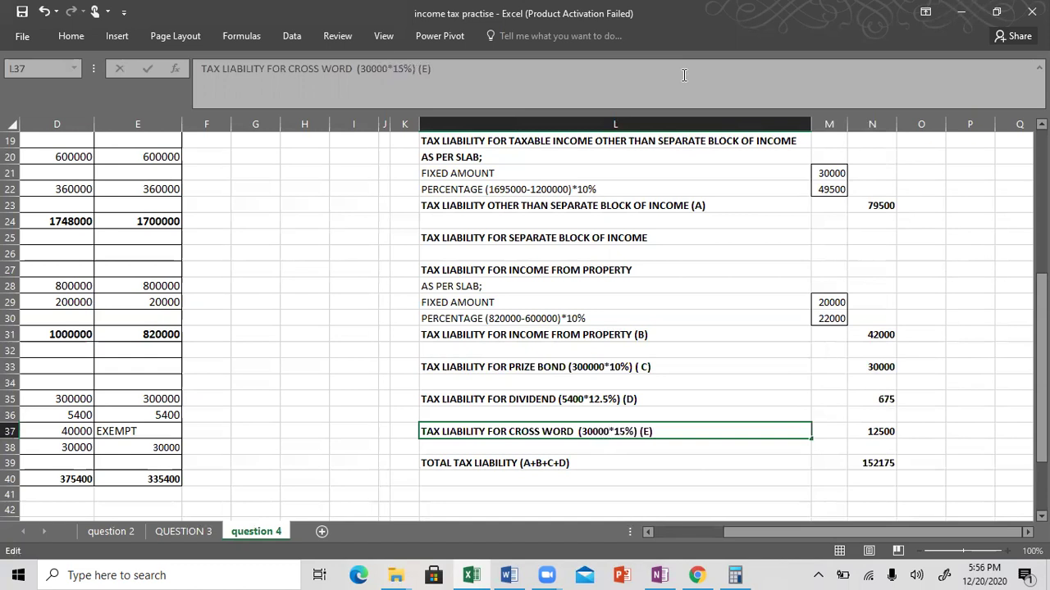
Change the cross word tax liability formula in cell N37 to =30000*15%
key(Return)
key(Up)
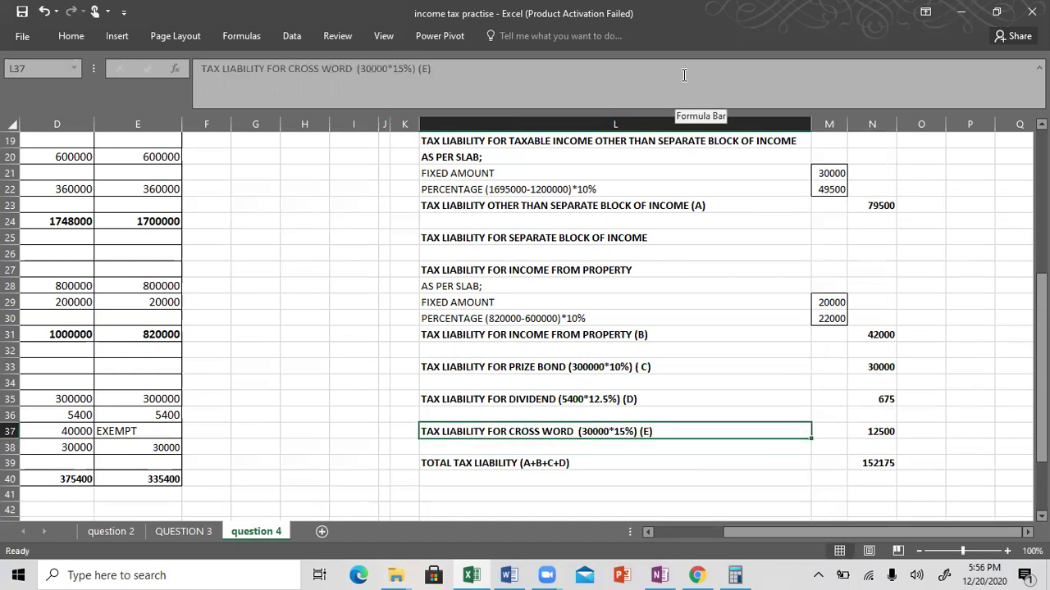
key(Right)
key(Right)
key(F2)
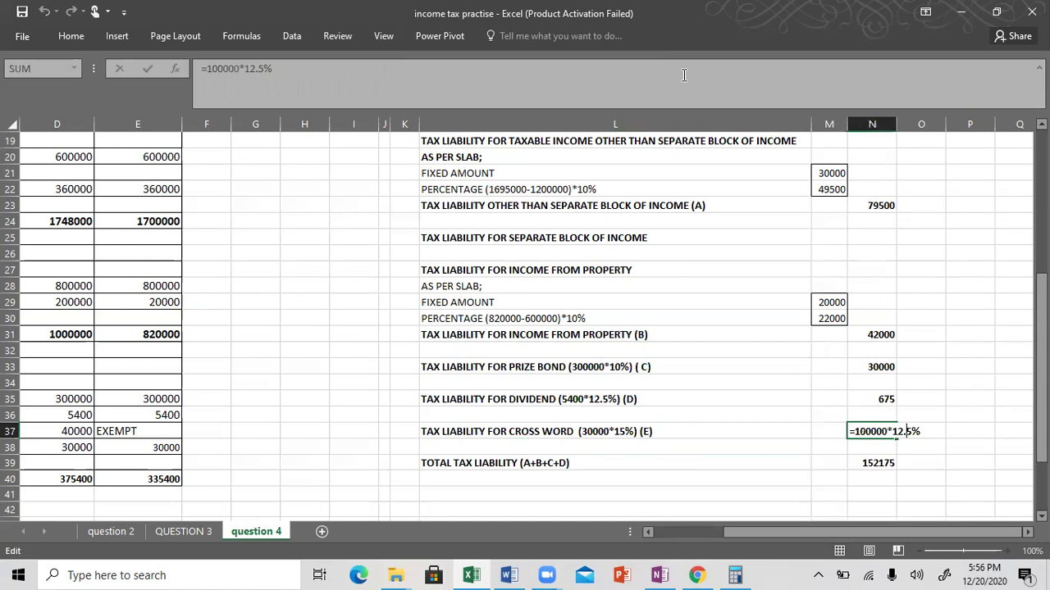
key(Left)
key(Right)
key(Right)
key(Left)
key(Left)
key(shift+Left)
key(shift+Left)
key(shift+Left)
key(shift+Left)
key(shift+Left)
key(shift+Left)
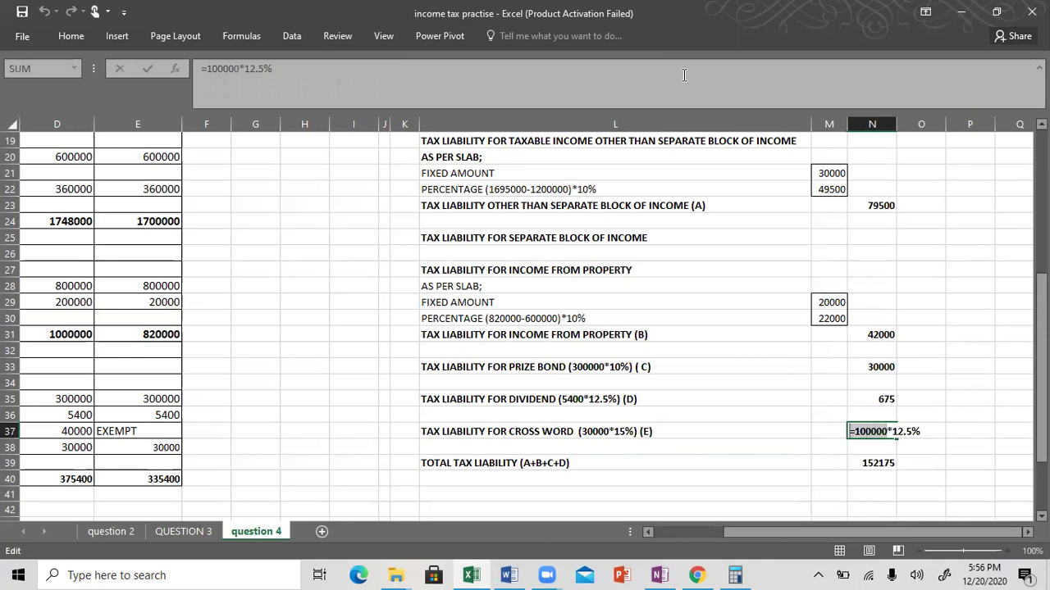
key(BackSpace)
text(30000)
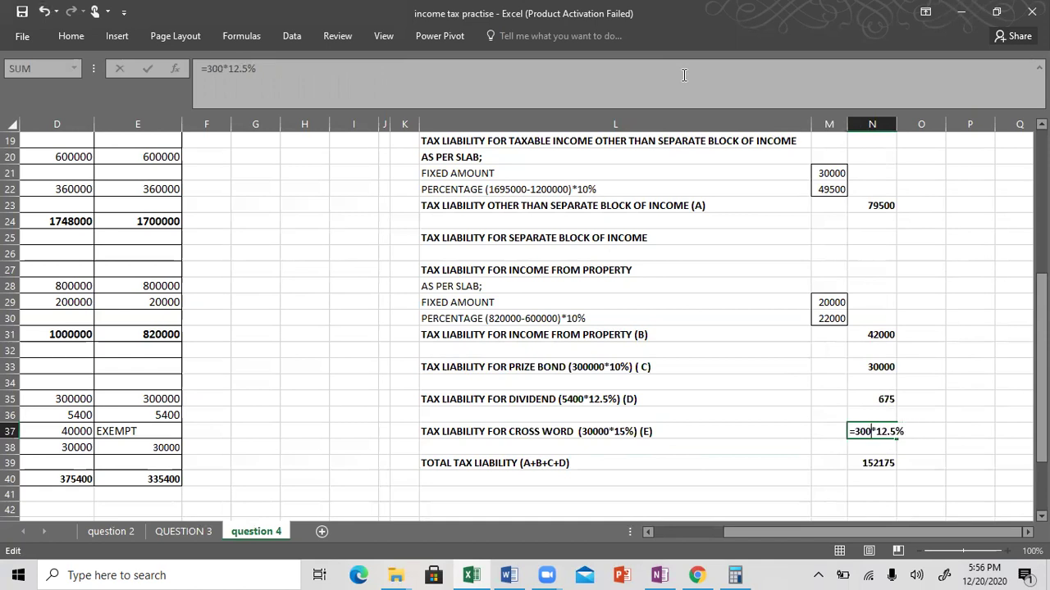
key(BackSpace)
key(BackSpace)
key(BackSpace)
text(5)
key(Return)
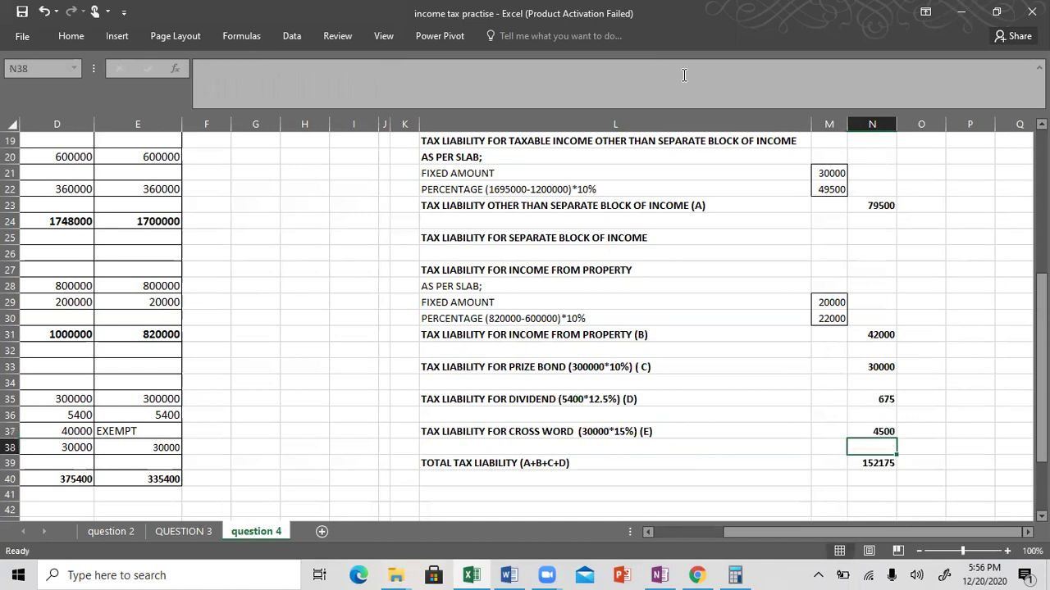
Add +E to the total tax liability label in cell L39 so it reads TOTAL TAX LIABILITY (A+B+C+D+E)
key(Left)
key(Left)
key(Left)
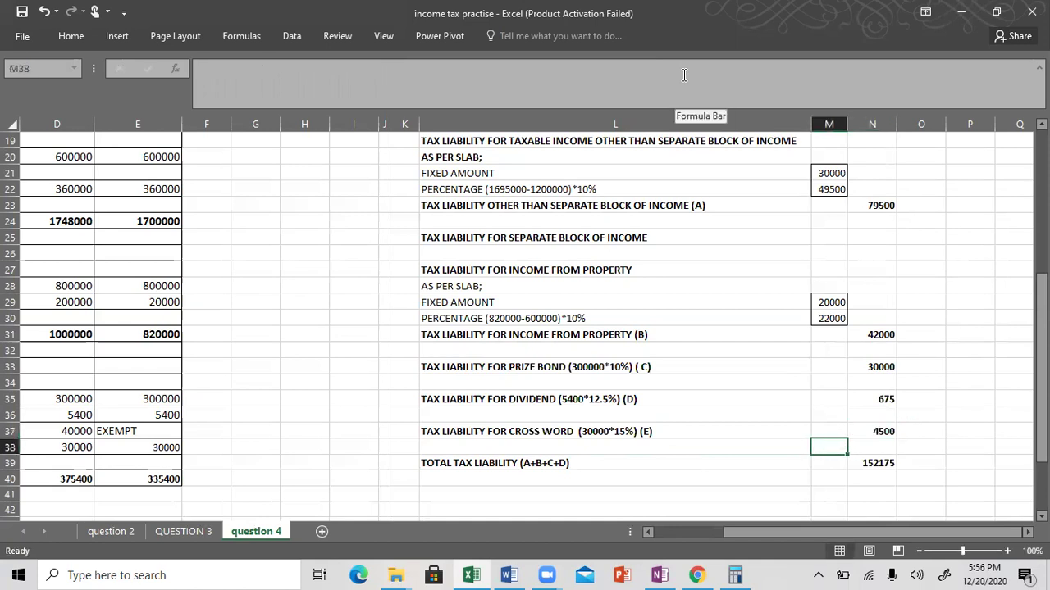
key(Up)
key(Up)
key(Up)
key(Down)
key(Down)
key(Right)
key(Down)
key(Down)
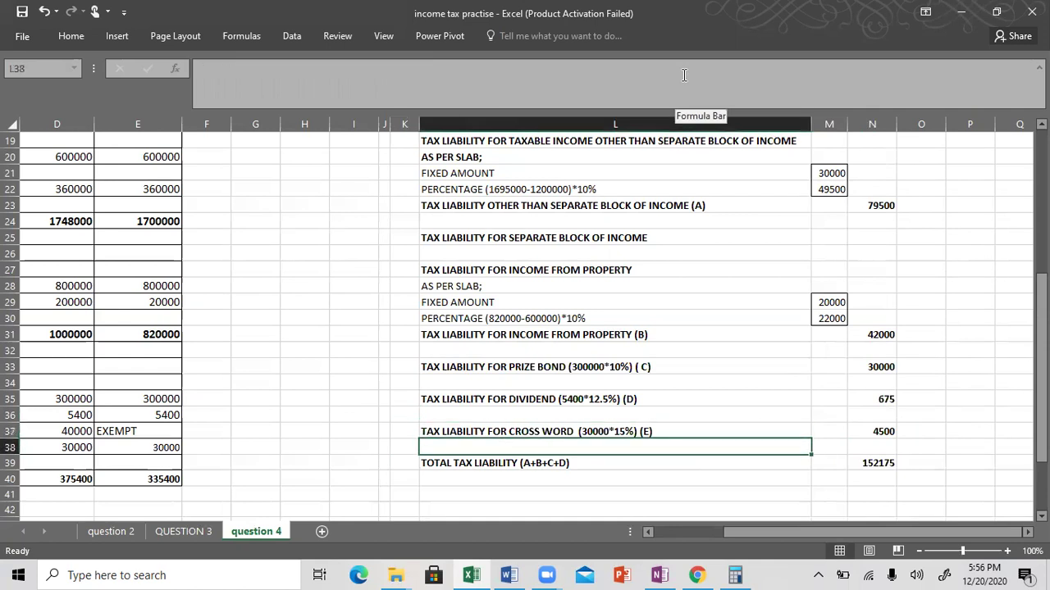
key(F2)
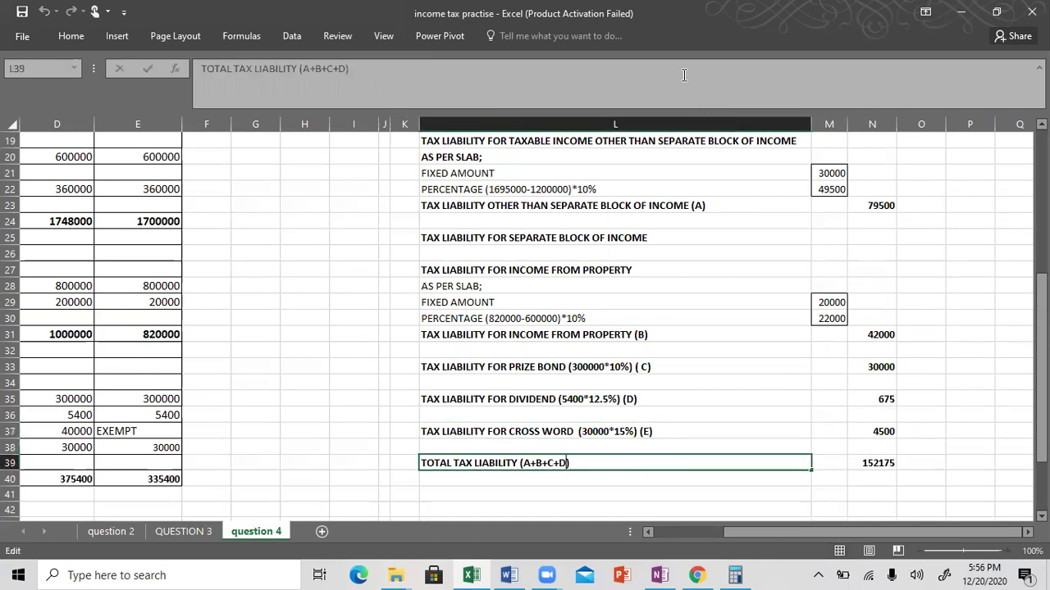
key(Left)
text(+E)
key(Return)
Extend the total tax liability formula in cell N39 by adding the cross word tax in N37
key(Up)
key(Right)
key(Right)
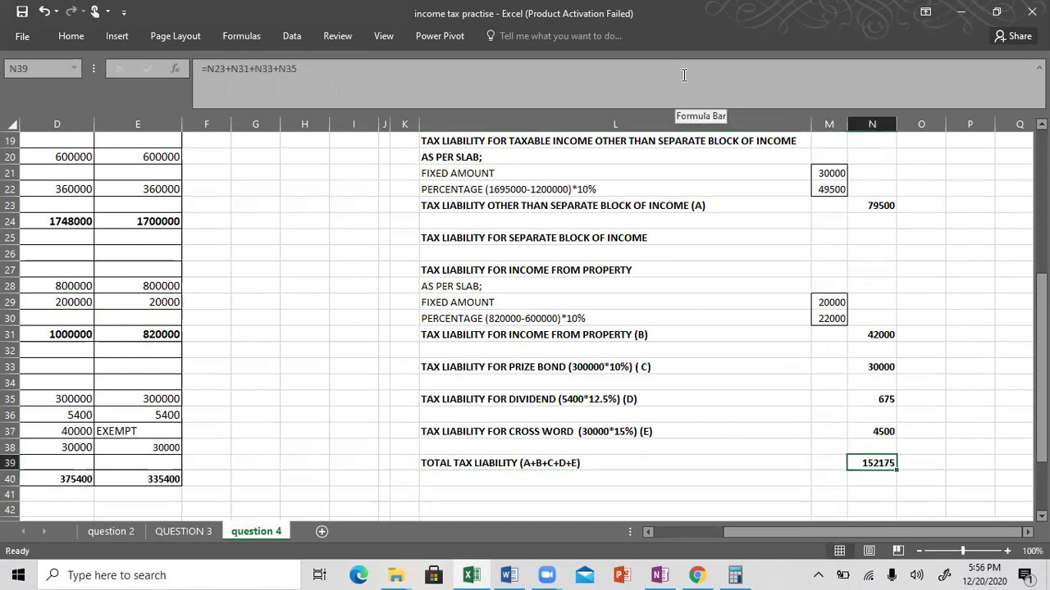
key(F2)
text(+)
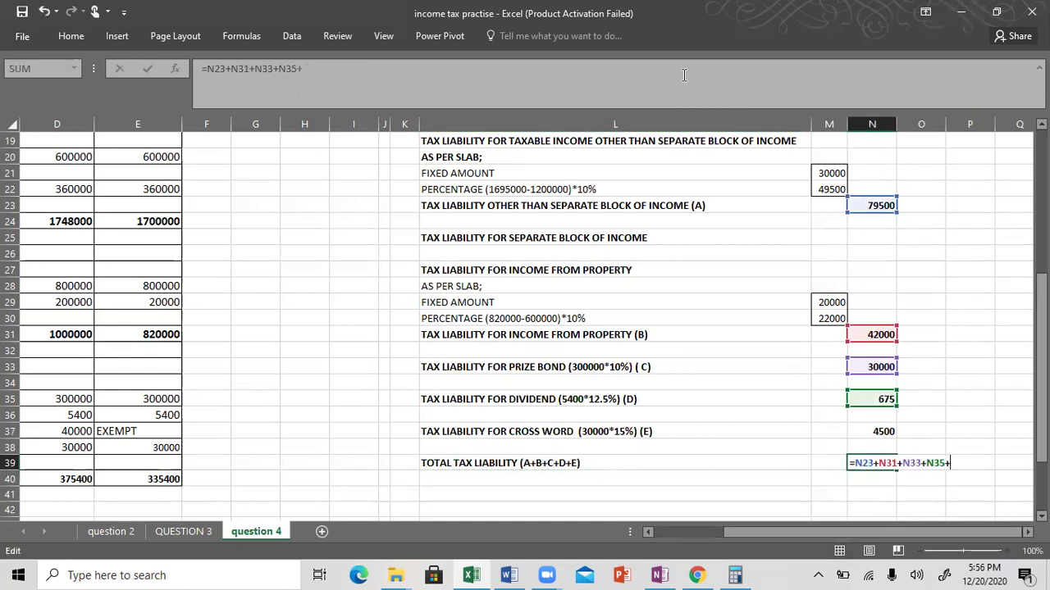
click(876, 428)
key(Return)
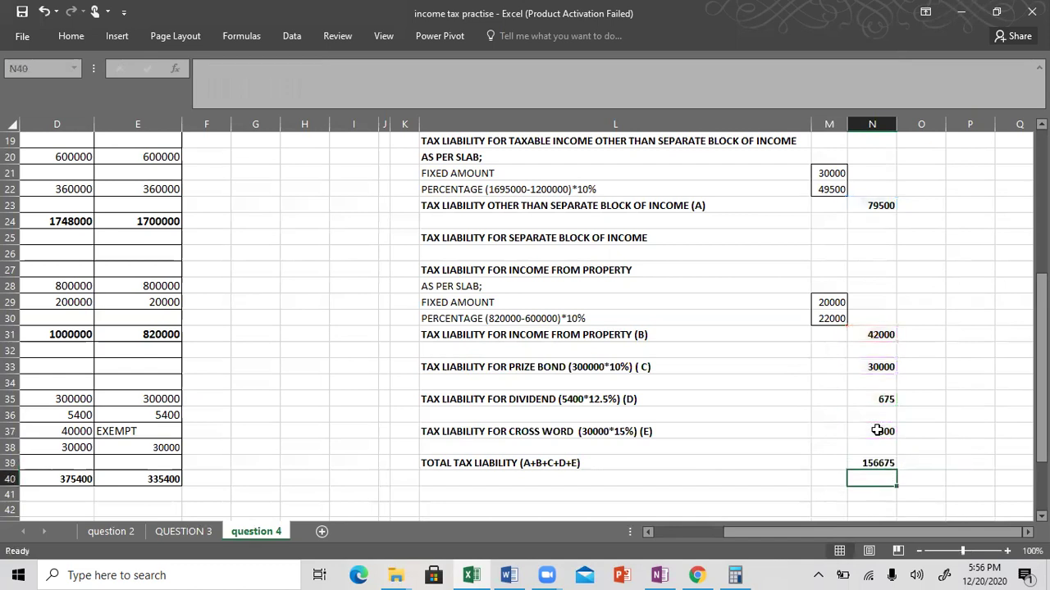
Enter LESS: in cell K40 and TAX PAID in cell L40 below the total tax liability
key(Up)
key(Down)
key(Left)
key(Left)
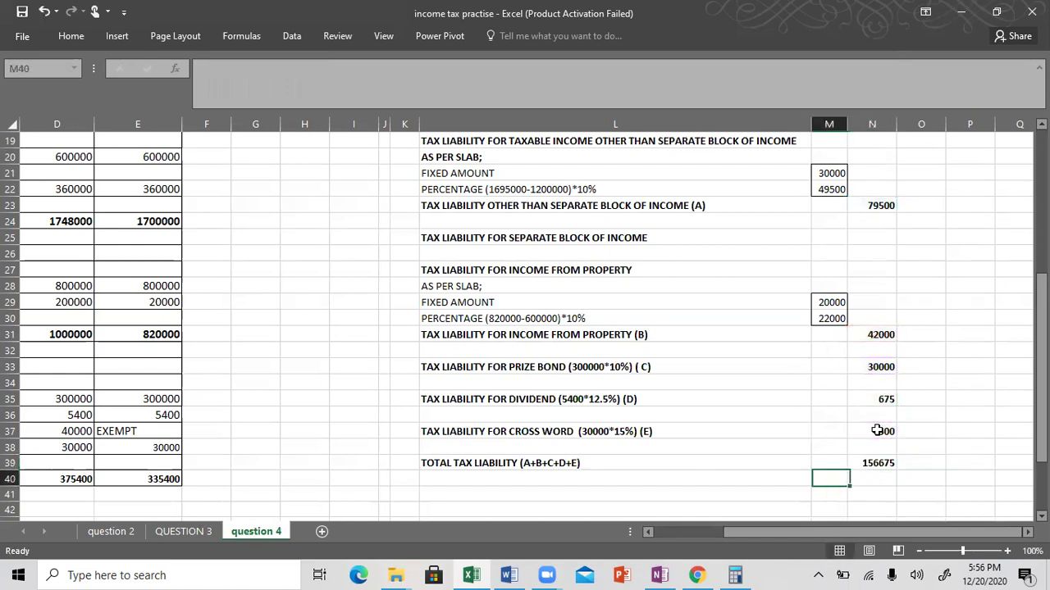
key(Left)
text(LE)
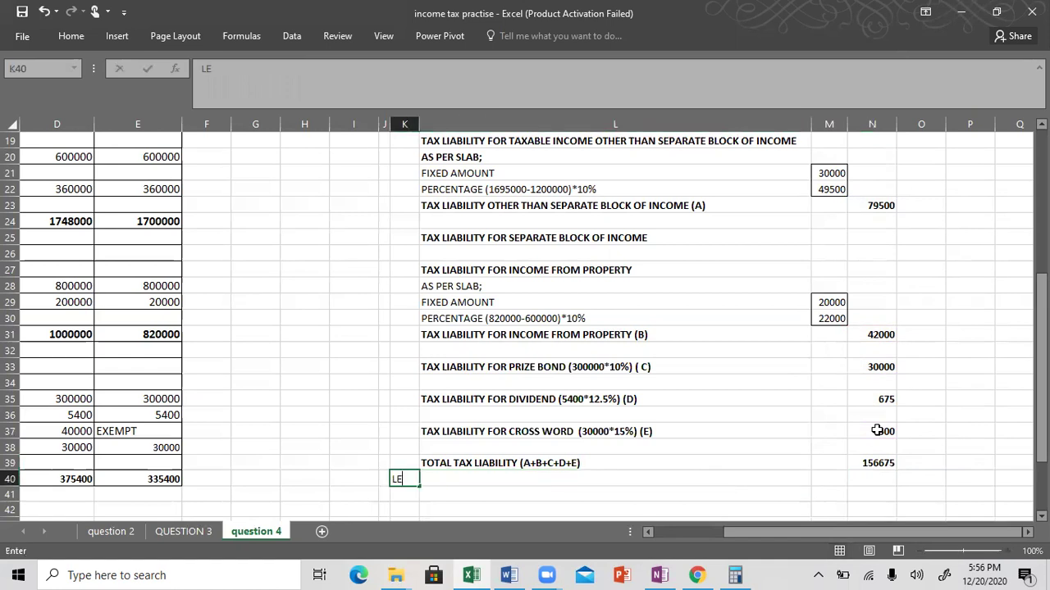
text(SS:)
key(Right)
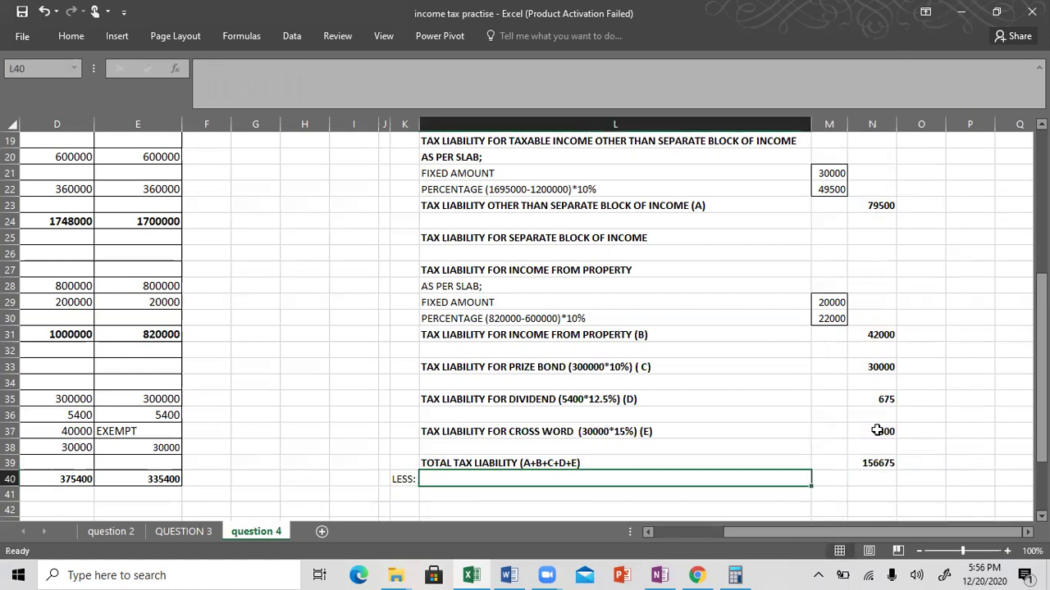
text(TAX PAID)
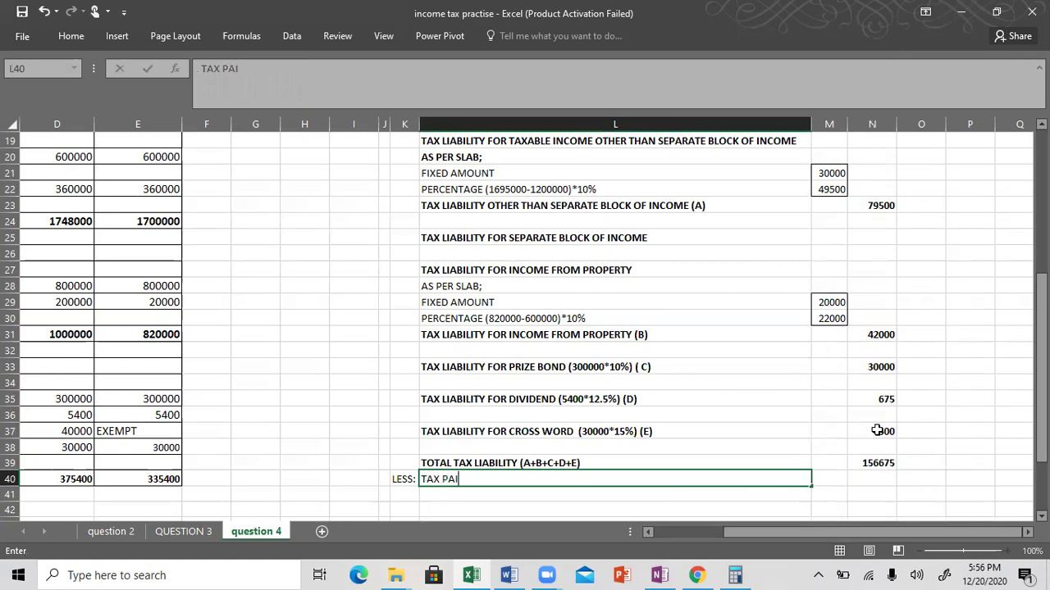
Look up the tax deducted by the employer in question 4 of the Word document and enter -1500 in Excel cell N40
key(Right)
key(Right)
key(Right)
key(Left)
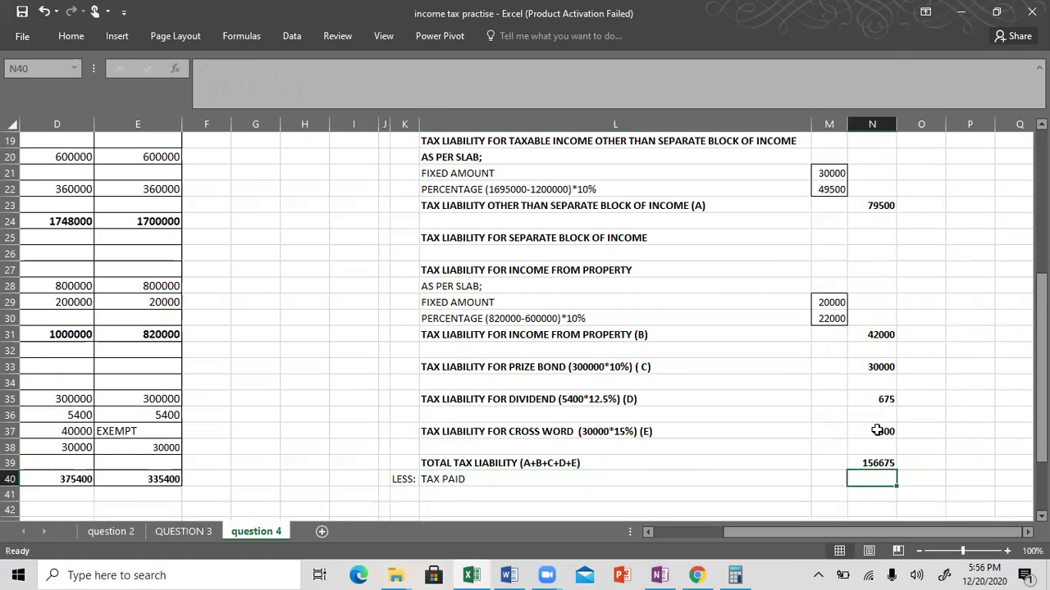
key(alt+Tab)
scroll(877, 430, down, 15)
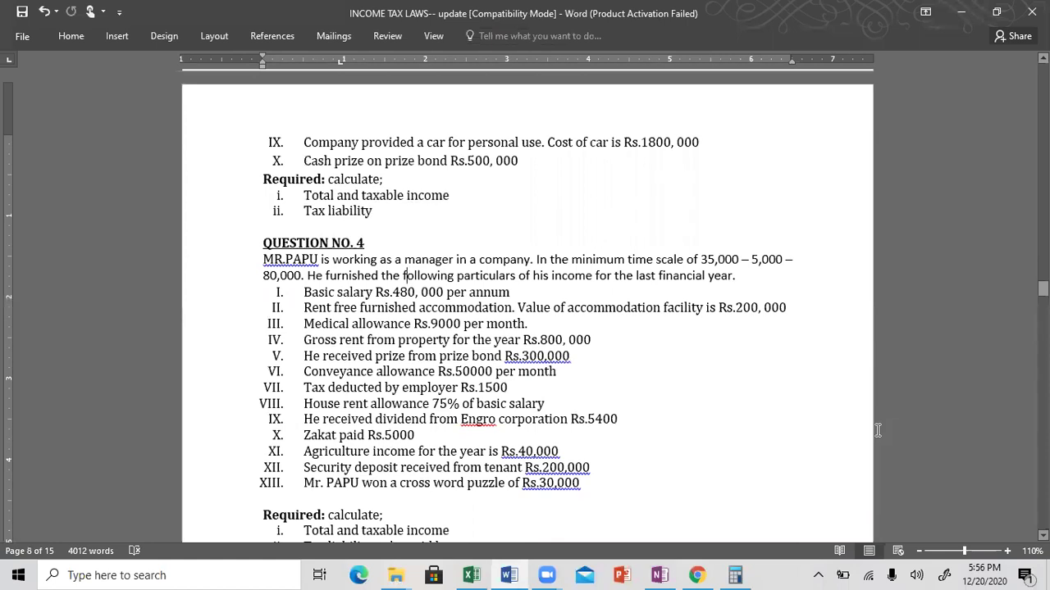
key(alt+Tab)
text(-1500)
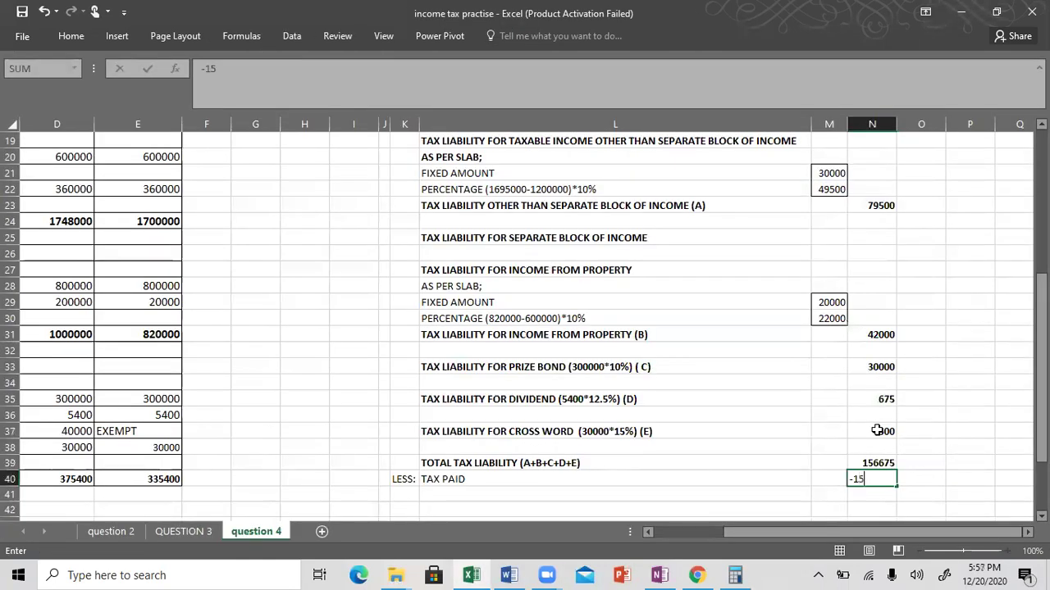
key(Return)
Sum N39:N40 in cell N41 and label the row NET TAX LIABILITY in cell L41
key(alt+equal)
key(Return)
key(Up)
key(Left)
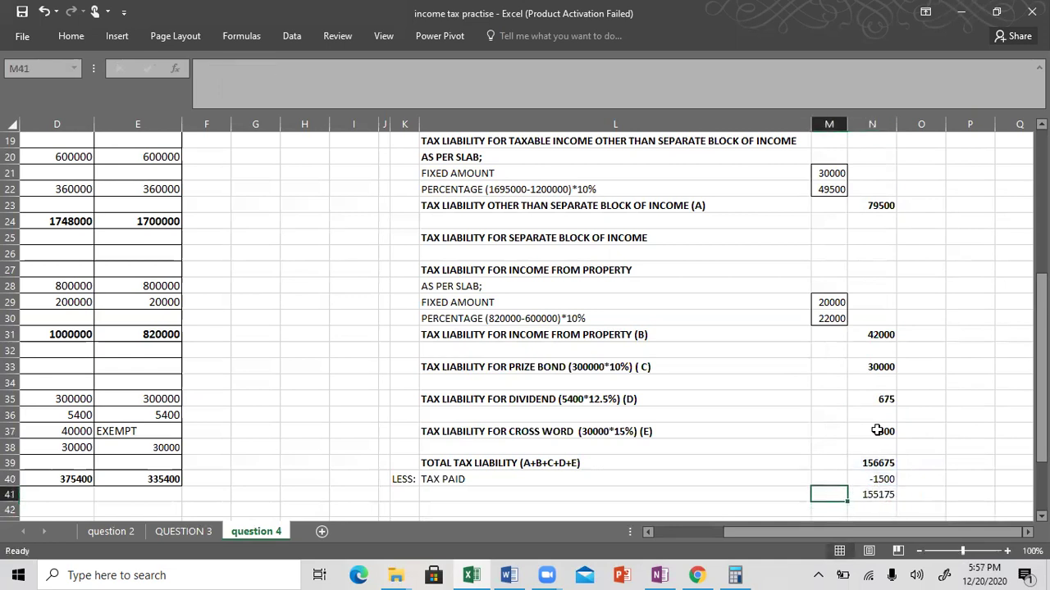
key(Left)
text(NET TAX LIABILITY)
key(Return)
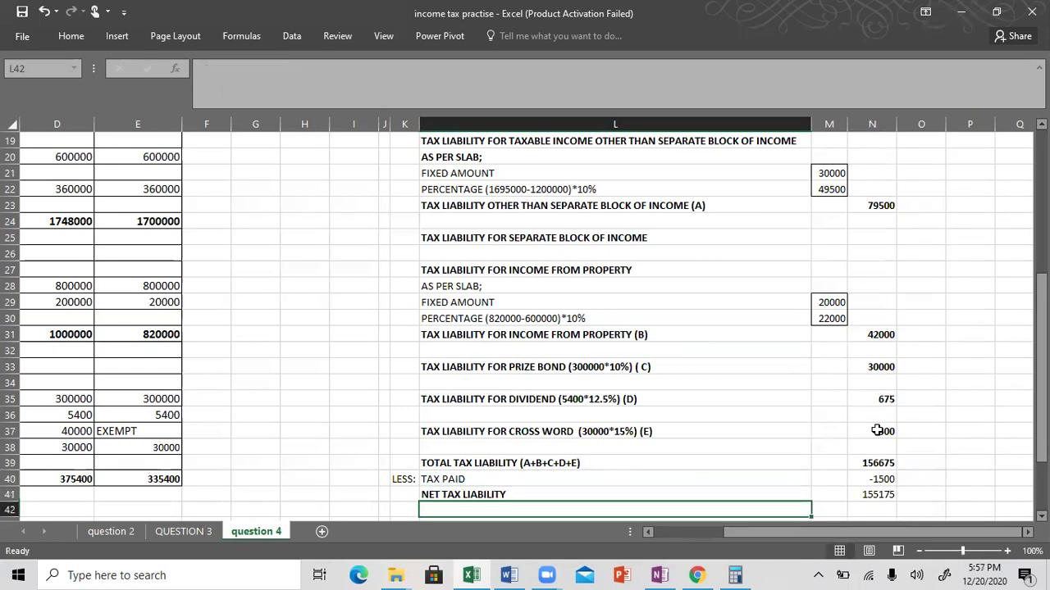
Make the net tax liability amount in cell N41 bold and recheck question 4 in the Word document
key(Up)
key(Right)
key(Right)
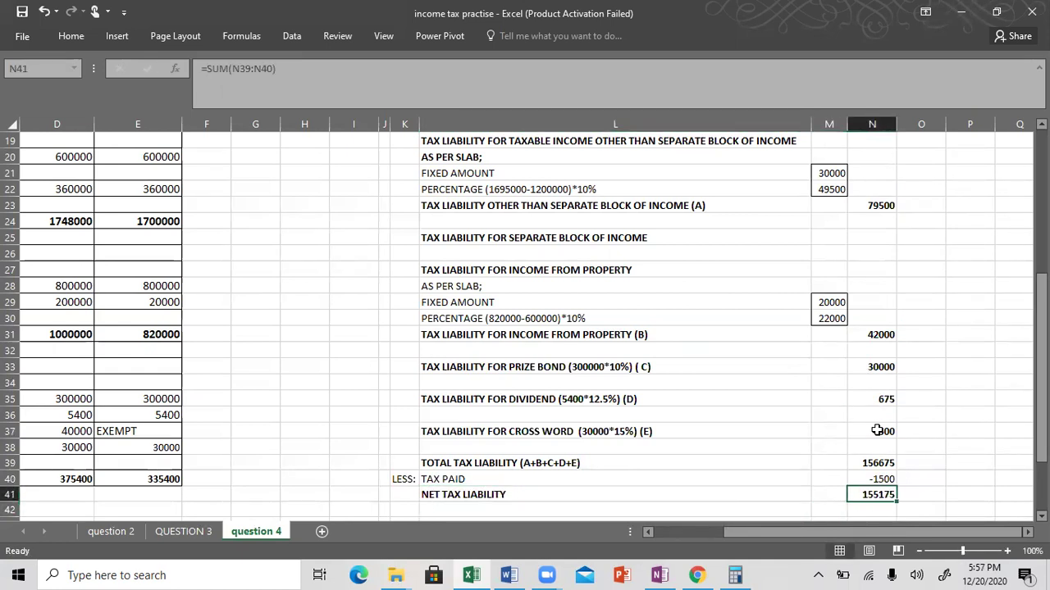
key(alt+Tab)
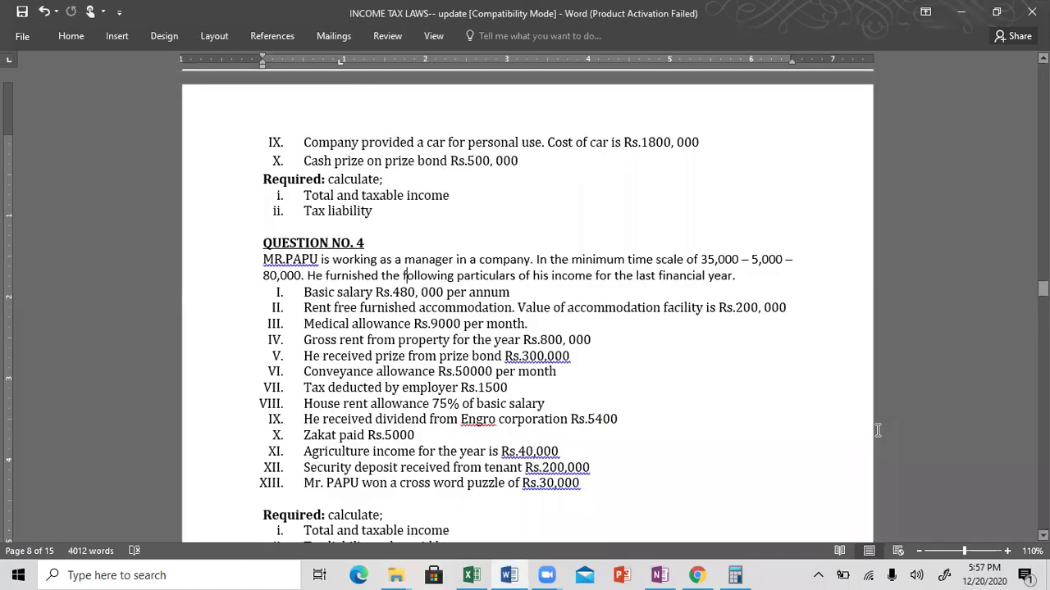
key(alt+Tab)
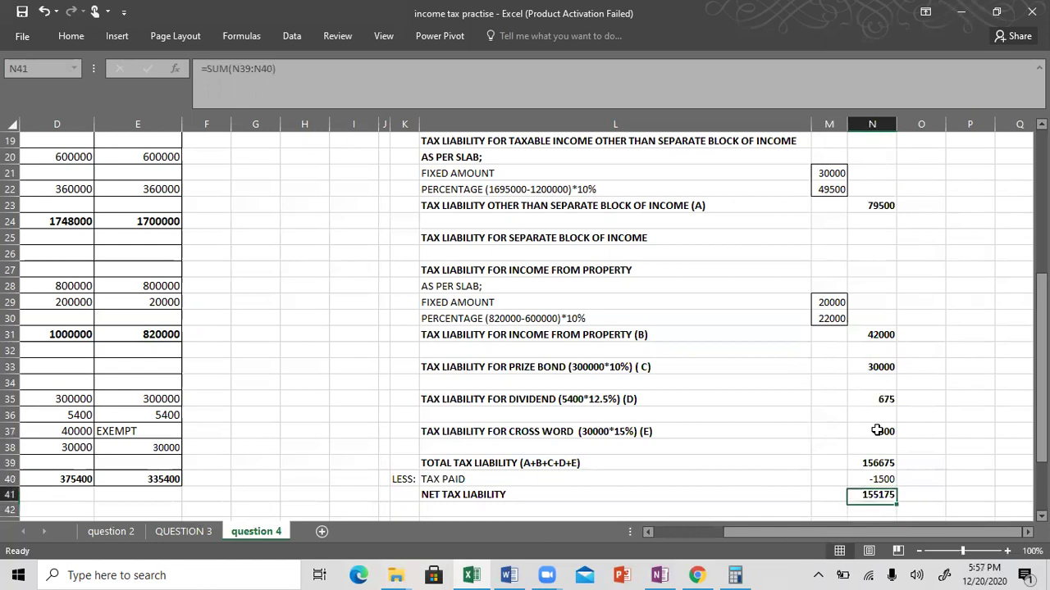
Move the net tax liability label and amount from L41:N41 down to row 43
key(Left)
key(Left)
key(Left)
key(Right)
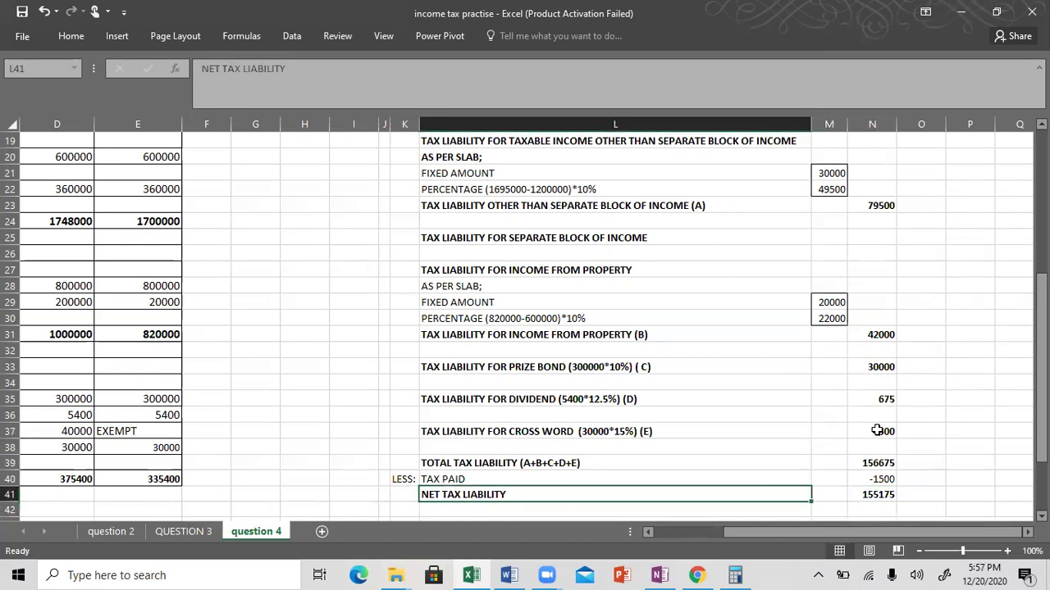
key(shift+Right)
key(shift+Right)
key(ctrl+c)
key(Down)
key(Down)
key(ctrl+v)
key(Up)
key(Up)
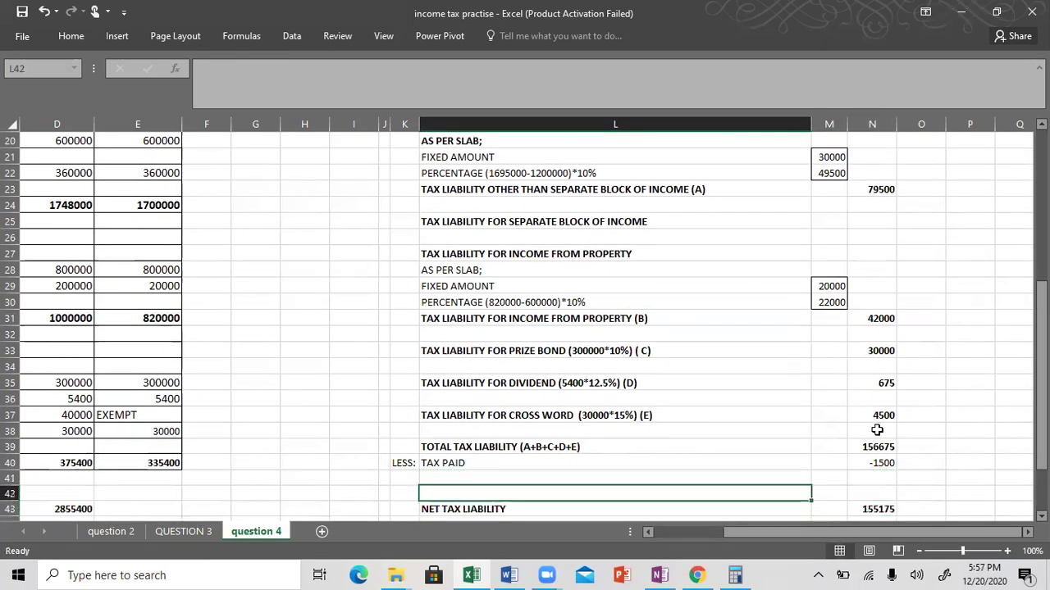
Enter LESS: in cell K41 and FULL TIME TEACHER in cell L41, with the bold formatting removed from L41
key(Left)
text(LESS:)
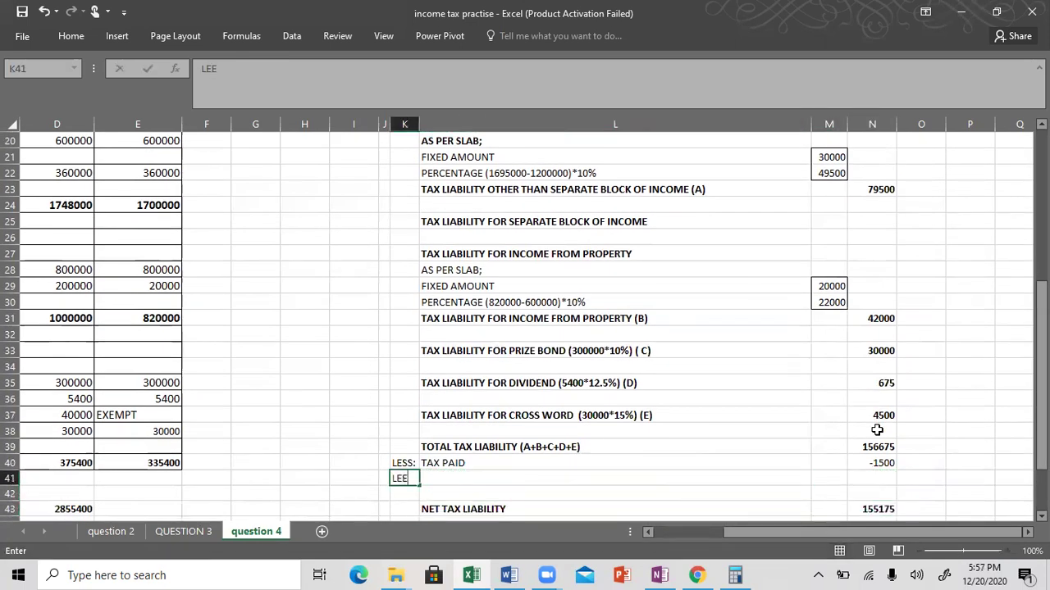
key(Tab)
text(FULL TI,E)
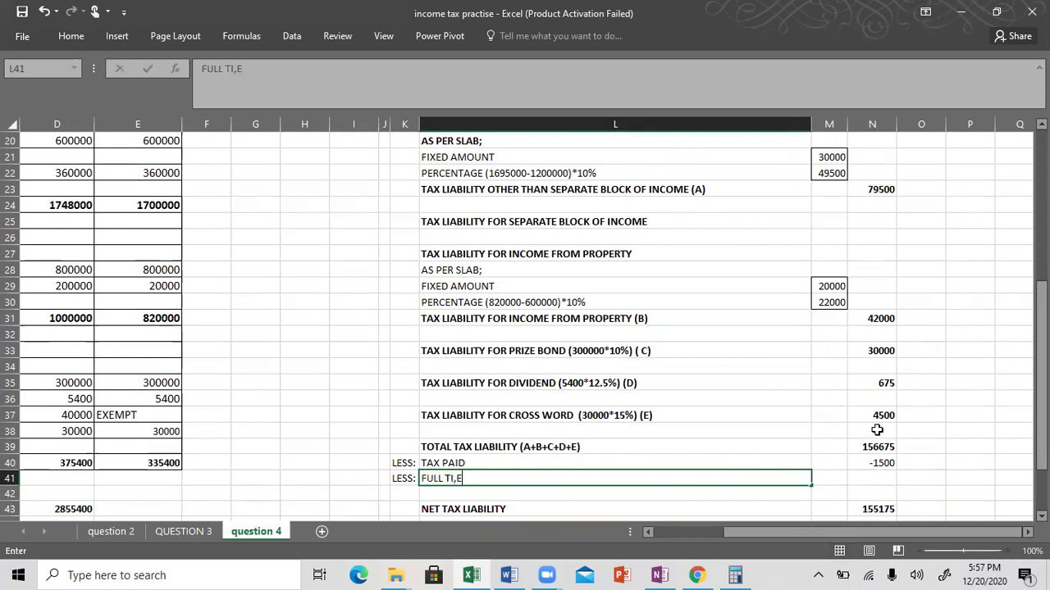
key(BackSpace)
key(BackSpace)
text(ME TEACHER)
key(Return)
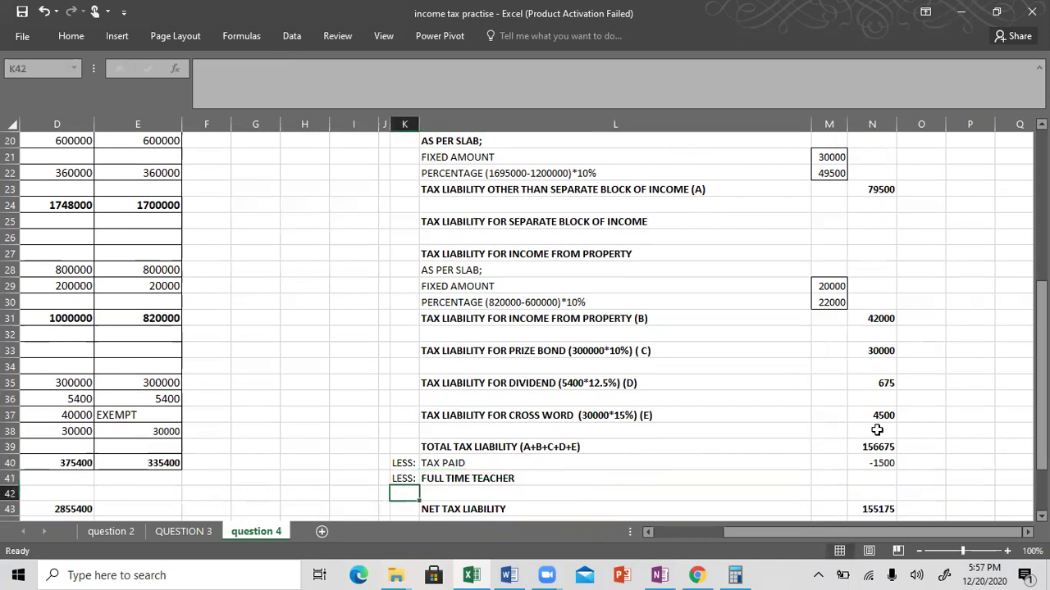
key(Up)
key(Right)
key(ctrl+b)
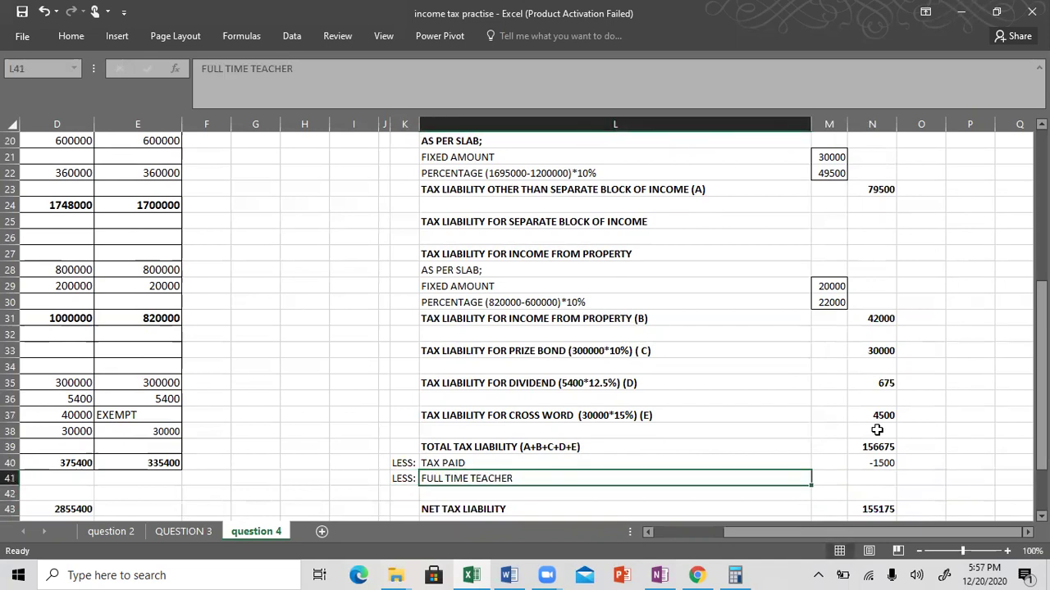
Enter LESS: in cell K42 and SENIOR CITIZEN in cell L42
key(Left)
key(Down)
text(LESS:)
key(Right)
text(SENIOR)
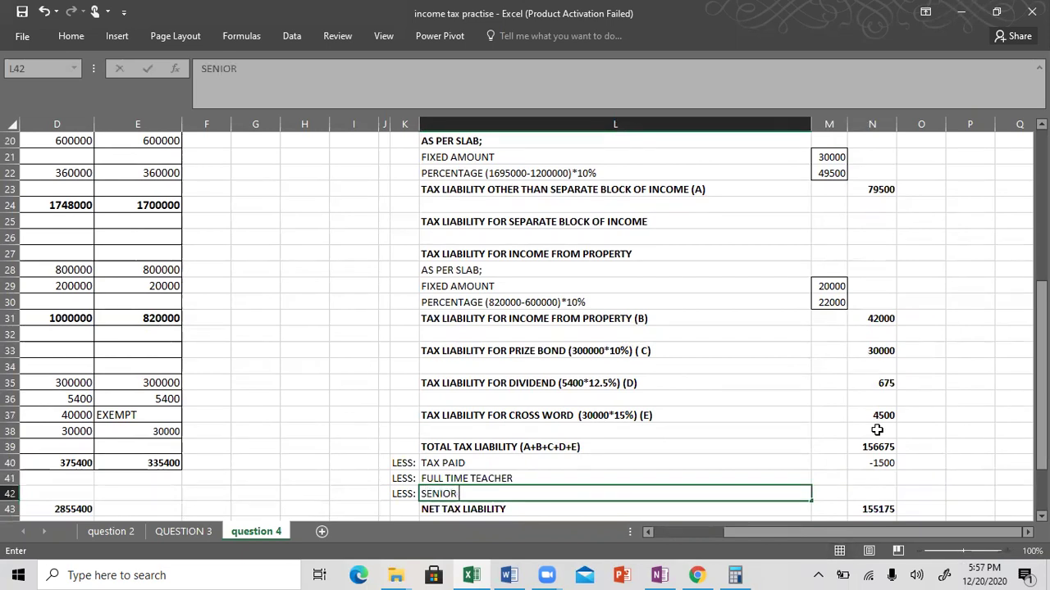
text( CITIZEN)
key(Return)
Enter a dash (-) as the amount for the full time teacher and senior citizen rows in cells N41 and N42
key(Up)
key(Right)
key(Right)
key(Up)
key(Up)
key(Up)
key(Down)
key(Up)
key(Down)
key(Down)
text(0)
key(Return)
text(0)
key(Return)
key(Return)
Review the net tax liability row, the tax liability computation and the total and taxable income table of question 4
key(Up)
key(Left)
key(Left)
key(Left)
key(Right)
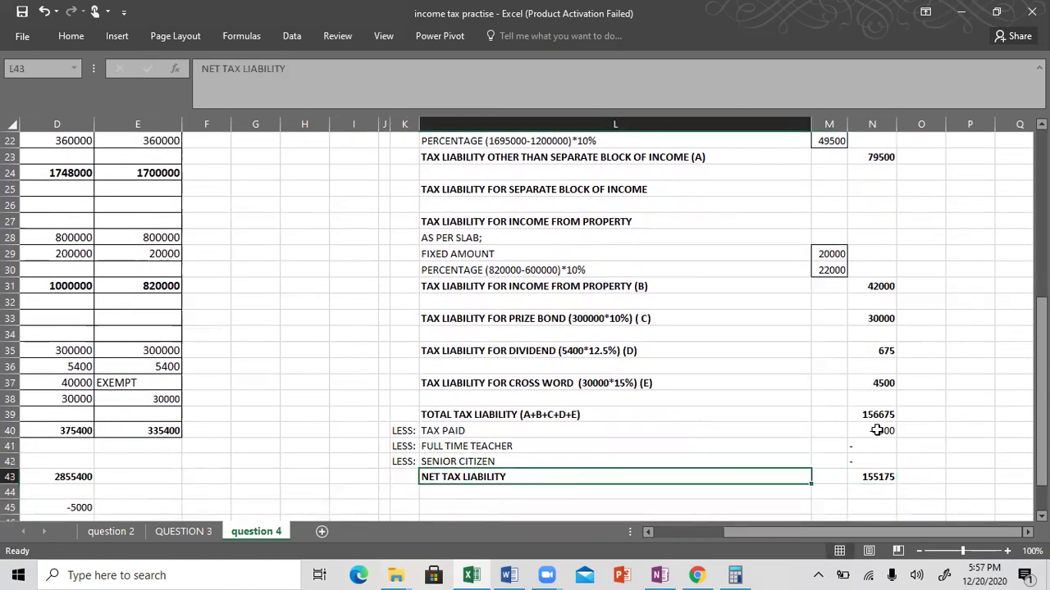
key(shift+Right)
key(shift+Right)
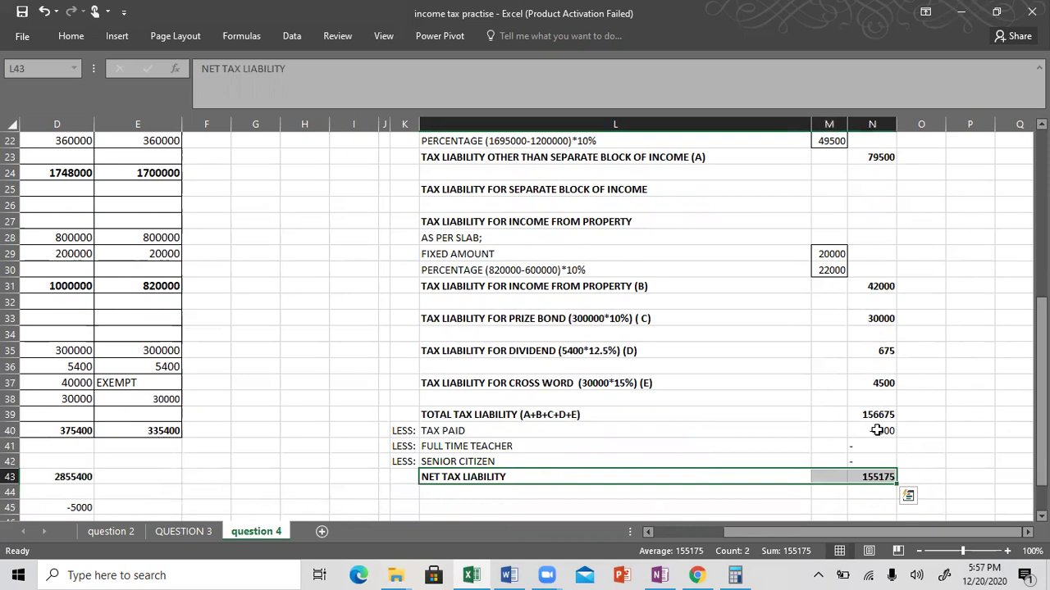
key(shift+Left)
key(shift+Left)
key(Page_Up)
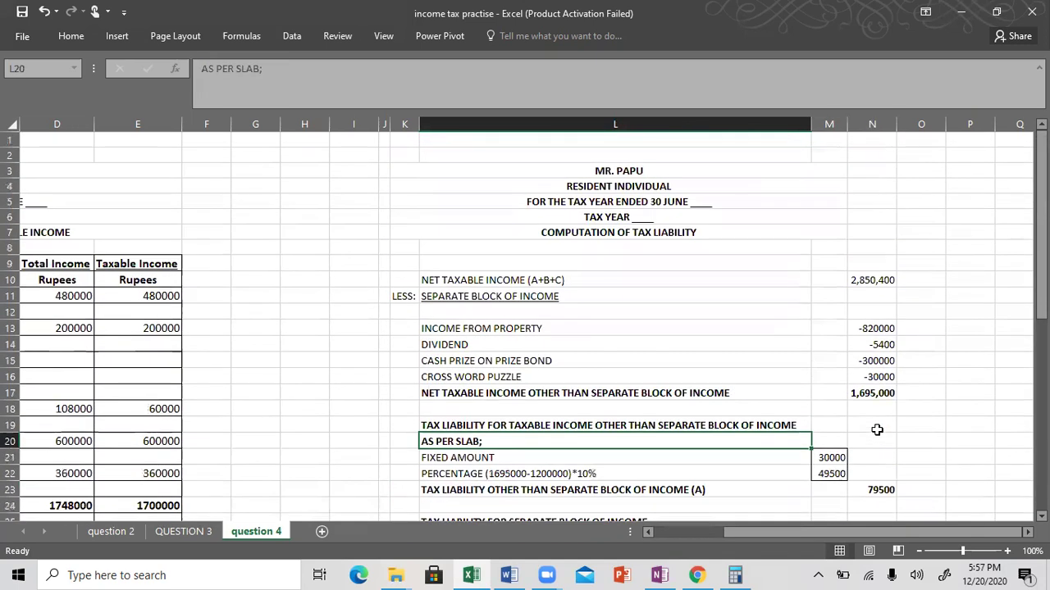
key(Left)
key(Left)
key(Left)
key(Left)
key(Left)
key(Left)
key(Left)
key(Left)
key(Left)
key(Left)
key(Left)
key(Up)
key(Up)
key(Up)
key(Up)
key(Right)
key(Right)
key(Right)
key(Right)
key(Right)
key(Right)
key(Right)
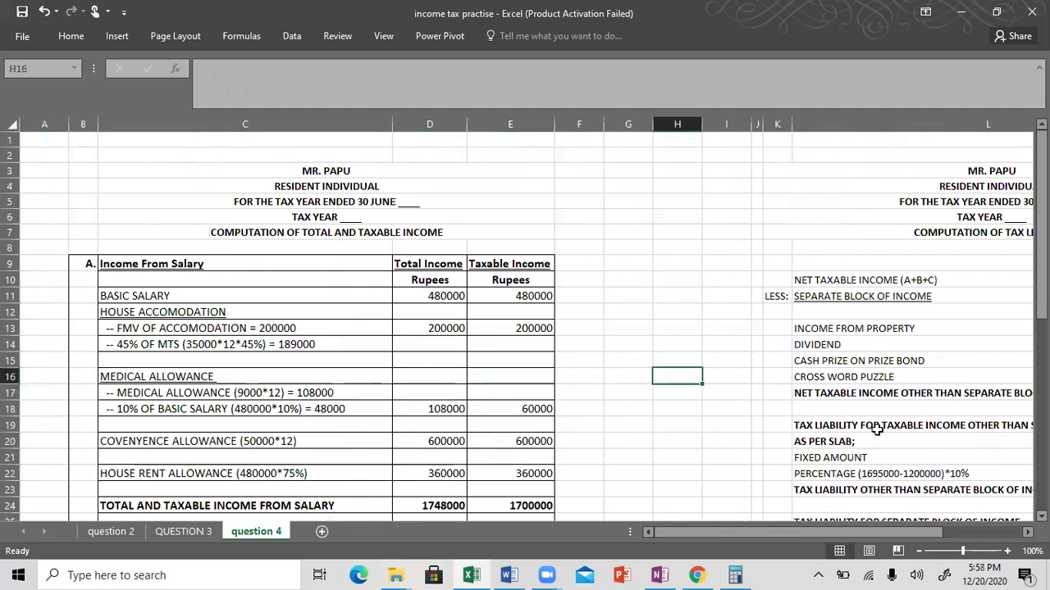
Review the salary, property and other sources sections of the total and taxable income table for question 4
key(Down)
key(Down)
key(Down)
key(Down)
key(Down)
key(Down)
key(Down)
key(Down)
key(Down)
key(Down)
key(Down)
key(Down)
key(Down)
key(Down)
key(Down)
key(Down)
key(Down)
key(Down)
key(Down)
key(Down)
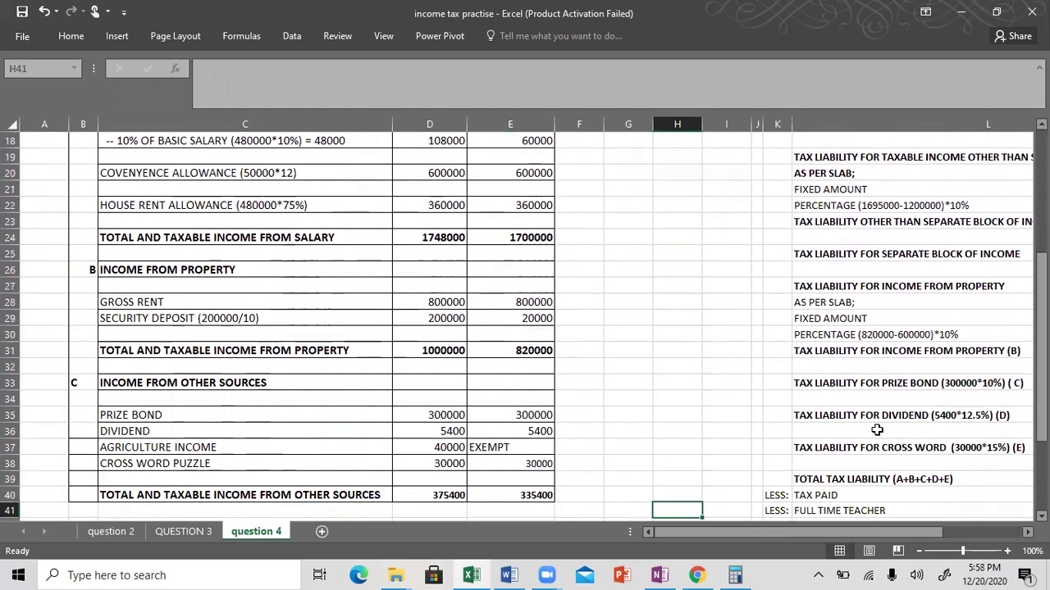
Examine the tax liability computation through the tax paid, full time teacher and senior citizen deductions to the net tax liability
key(Right)
key(Right)
key(Right)
key(Down)
key(Down)
key(Down)
key(Down)
key(Right)
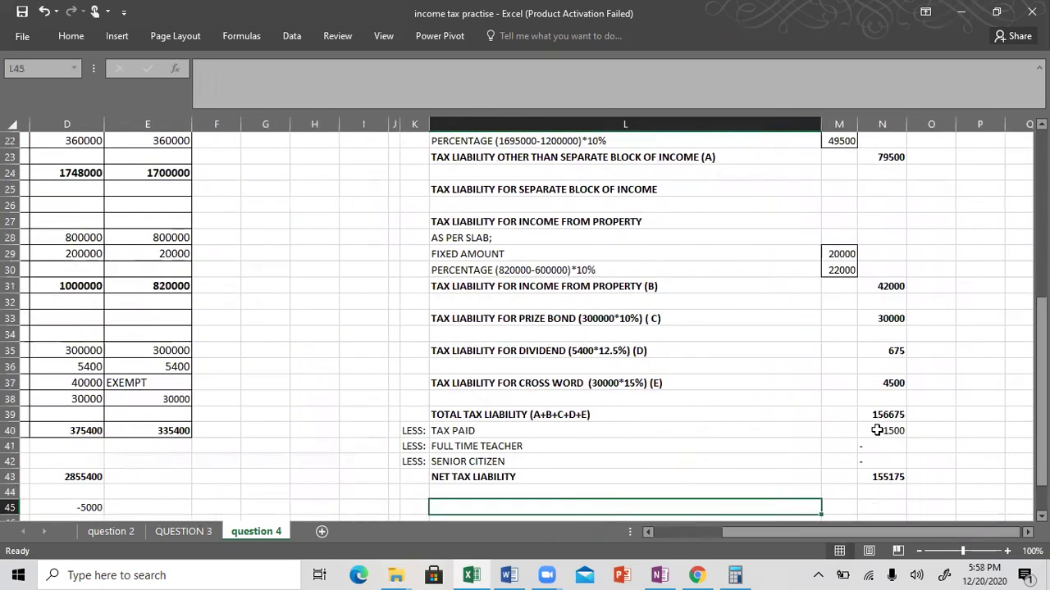